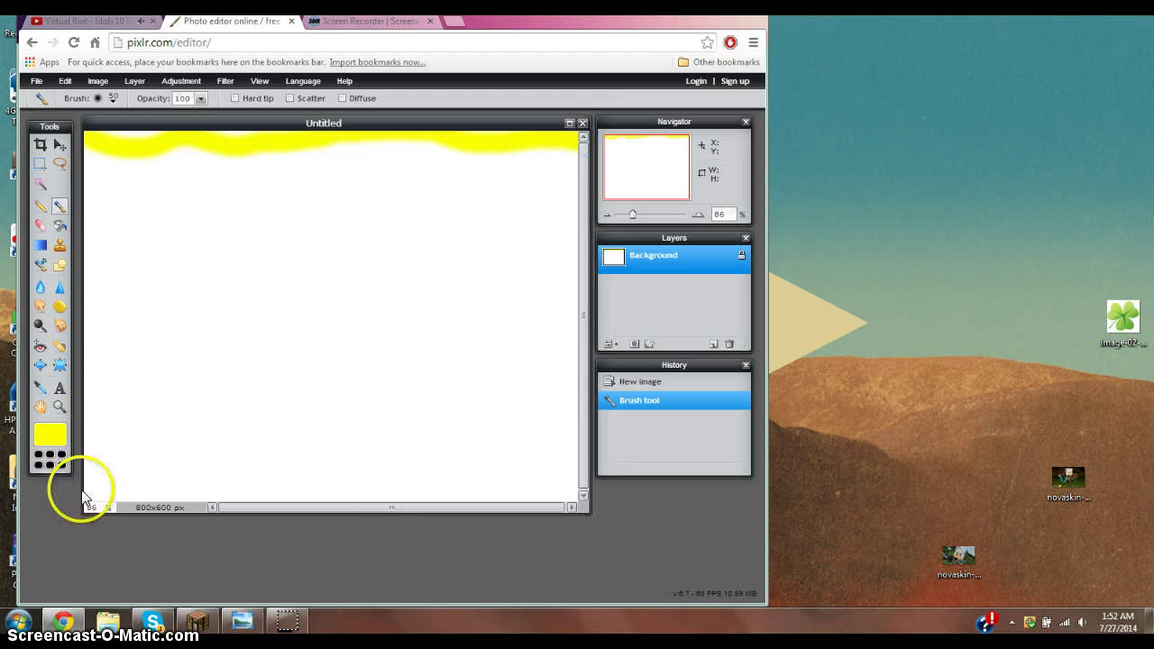
Paint a wavy yellow brush stroke along the bottom edge of the canvas.
drag(90, 487, 190, 499)
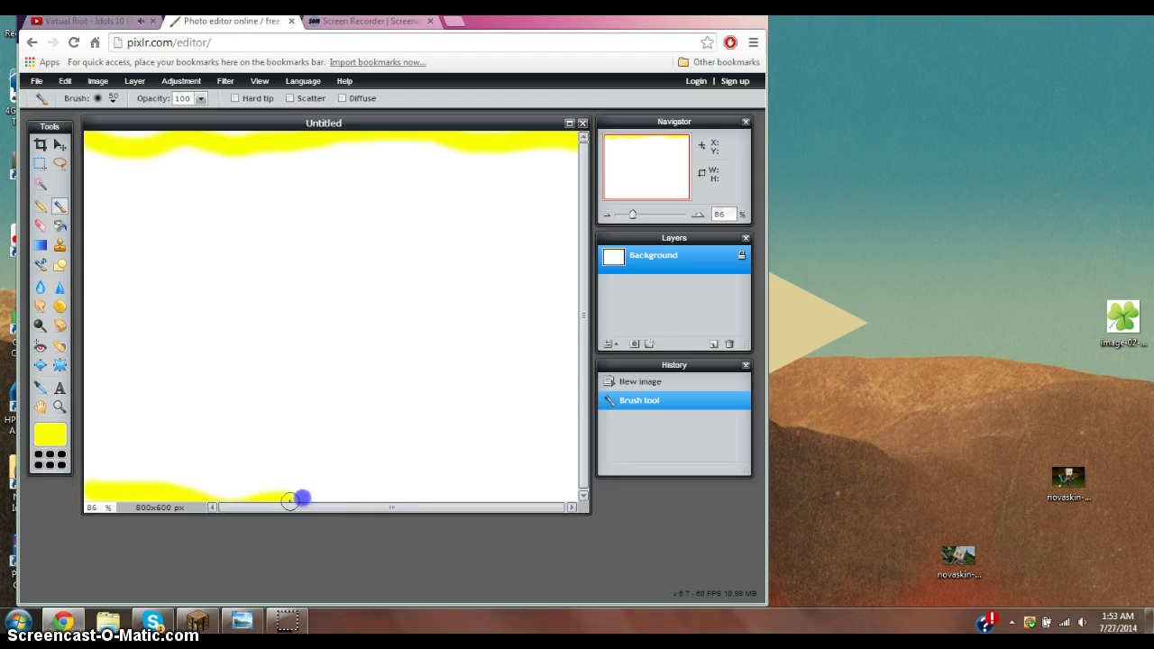
mouse_move(288, 501)
mouse_down()
mouse_move(433, 484)
mouse_move(615, 500)
mouse_up()
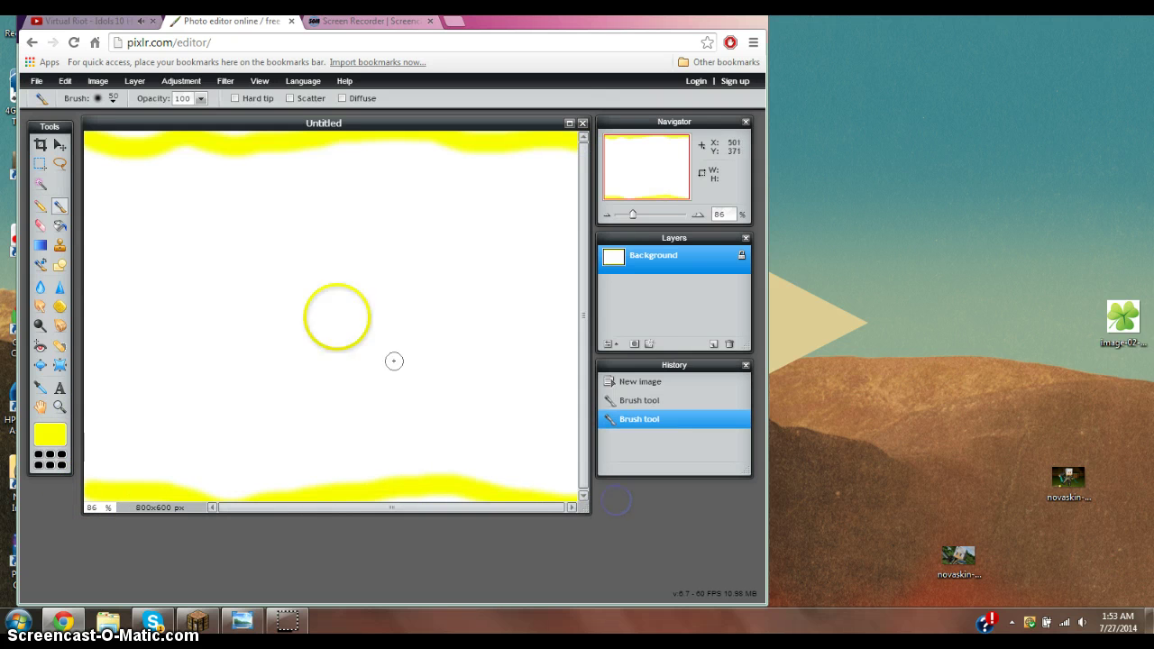
Change the main colour to the muted blue #8286b8.
click(52, 433)
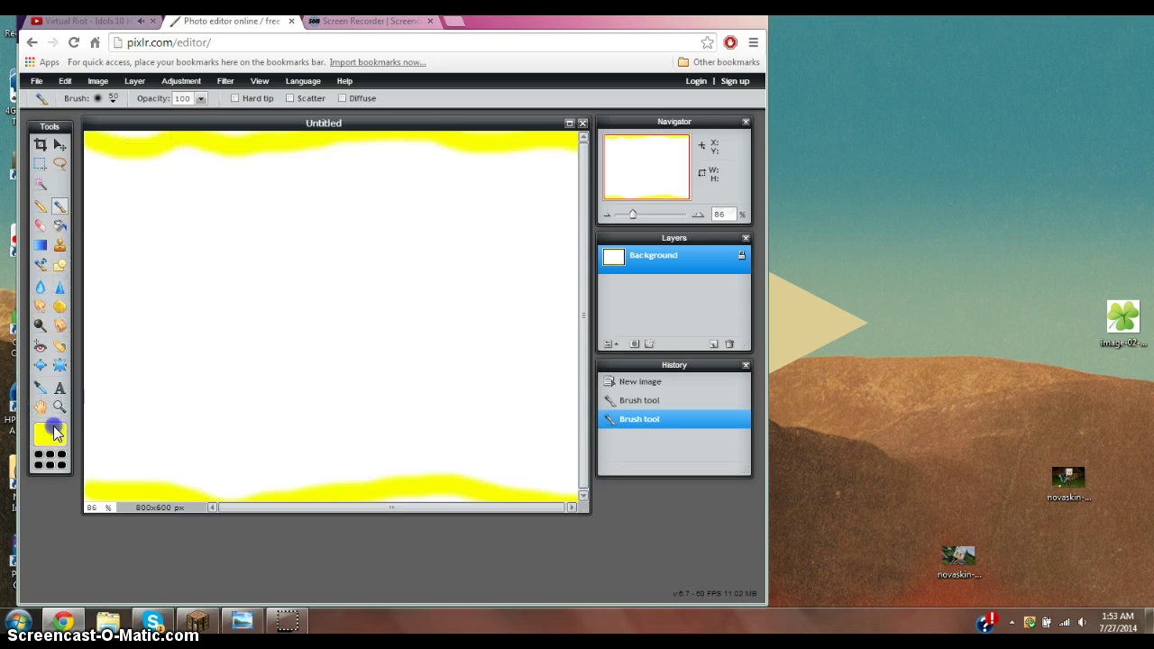
mouse_move(278, 330)
mouse_down()
mouse_move(353, 288)
mouse_move(341, 282)
mouse_up()
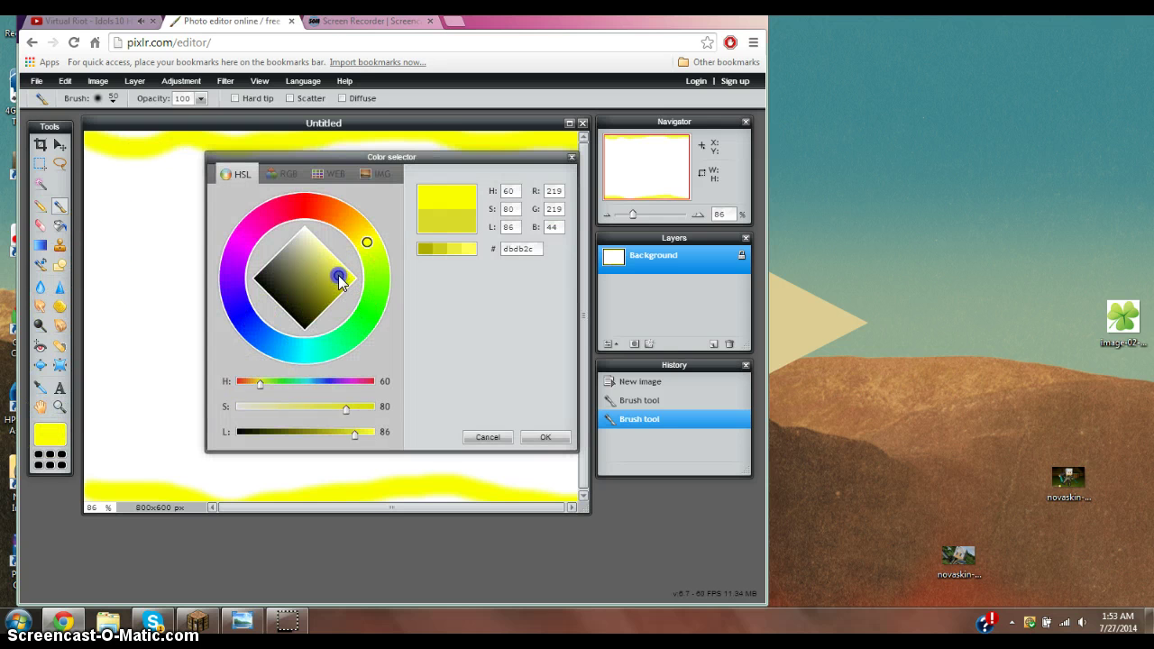
click(306, 210)
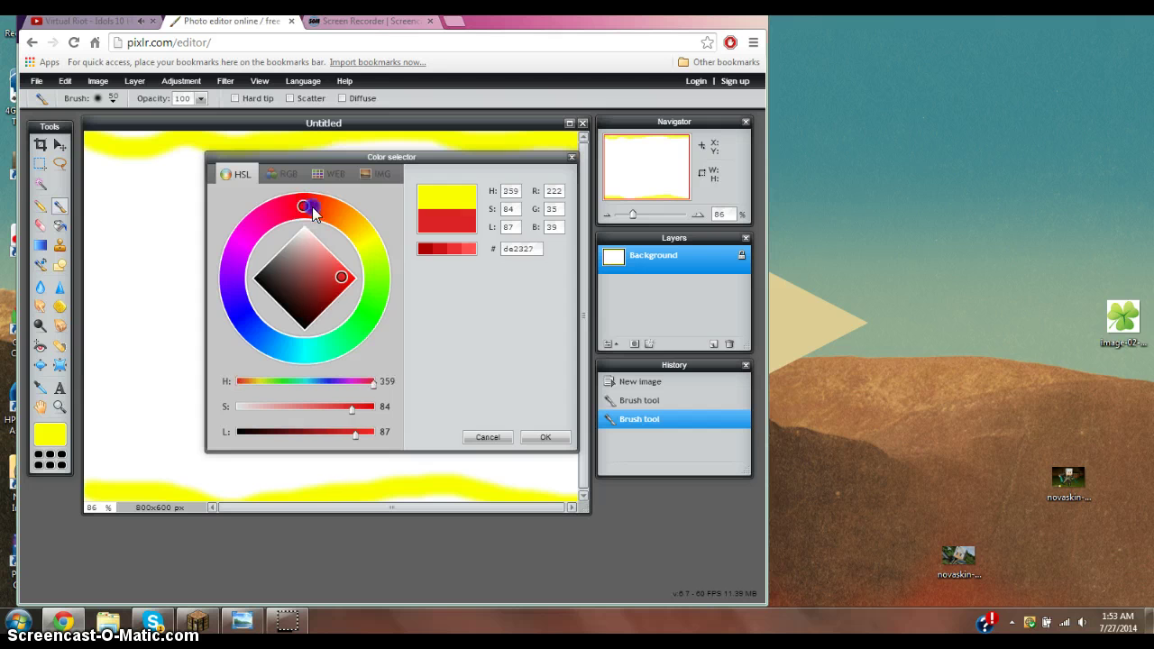
mouse_move(311, 208)
mouse_down()
mouse_move(293, 205)
mouse_move(238, 303)
mouse_move(239, 330)
mouse_up()
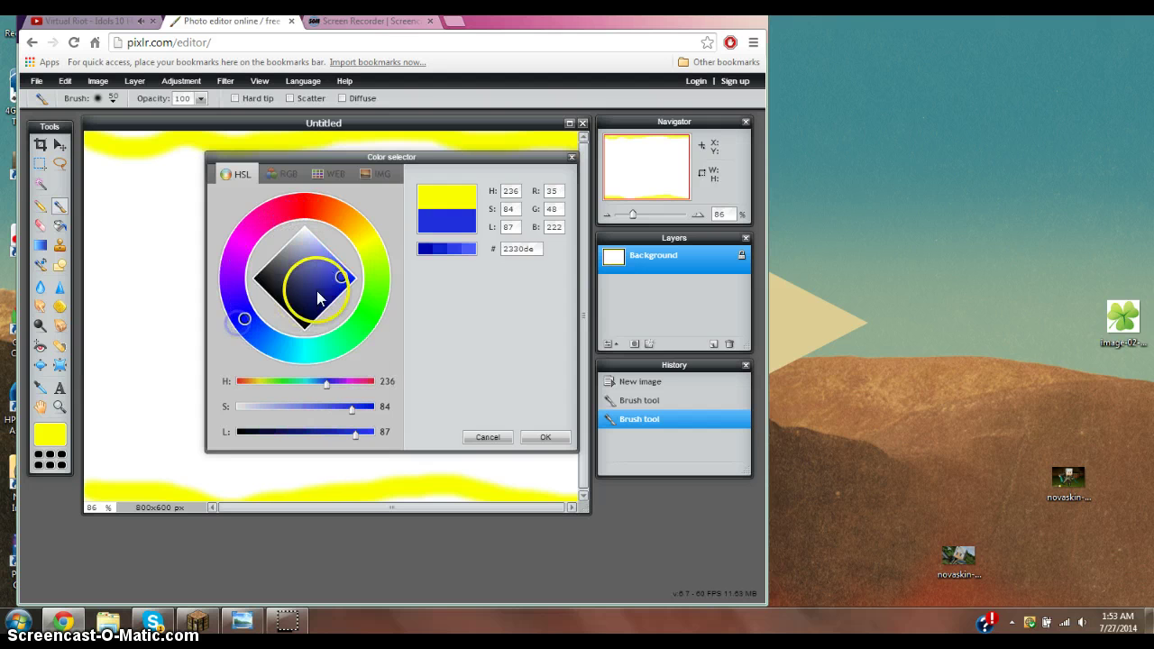
mouse_move(316, 297)
mouse_down()
mouse_move(324, 280)
mouse_move(309, 262)
mouse_up()
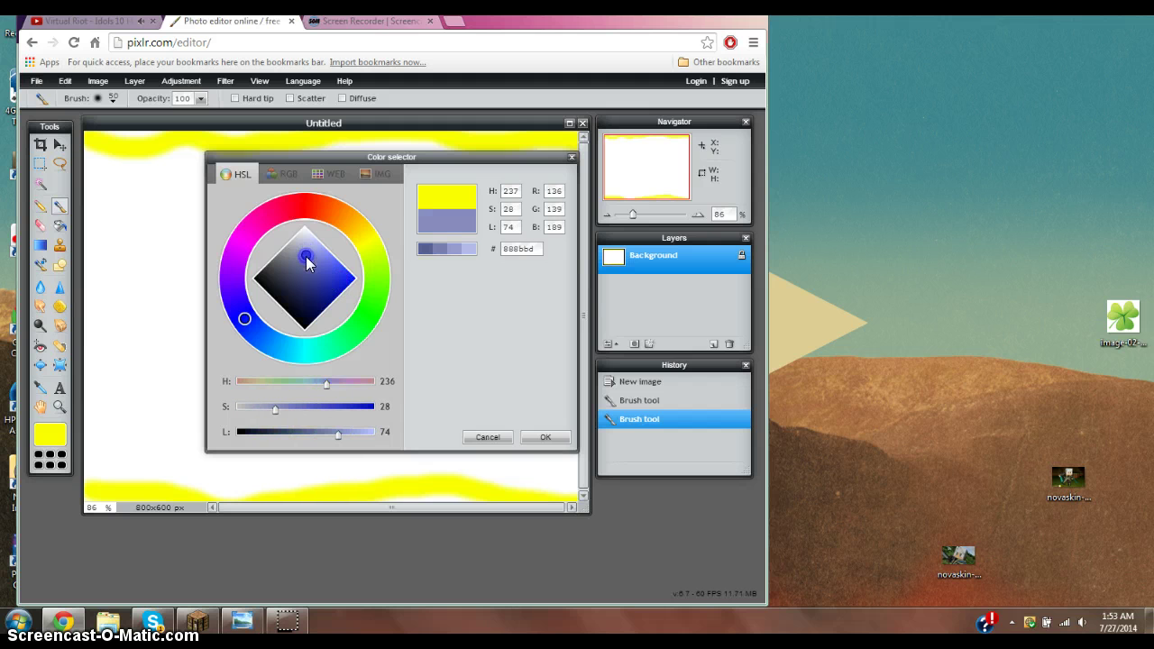
click(542, 435)
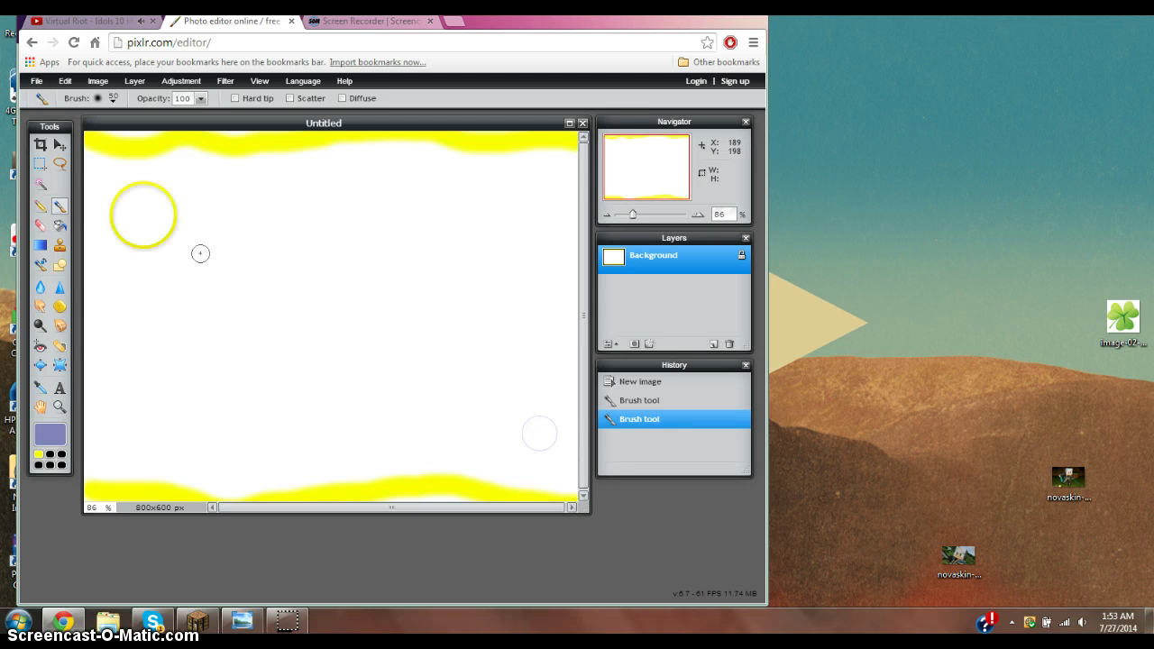
Paint wavy muted-blue brush strokes along the left and right edges of the canvas.
drag(92, 146, 88, 380)
drag(86, 466, 90, 488)
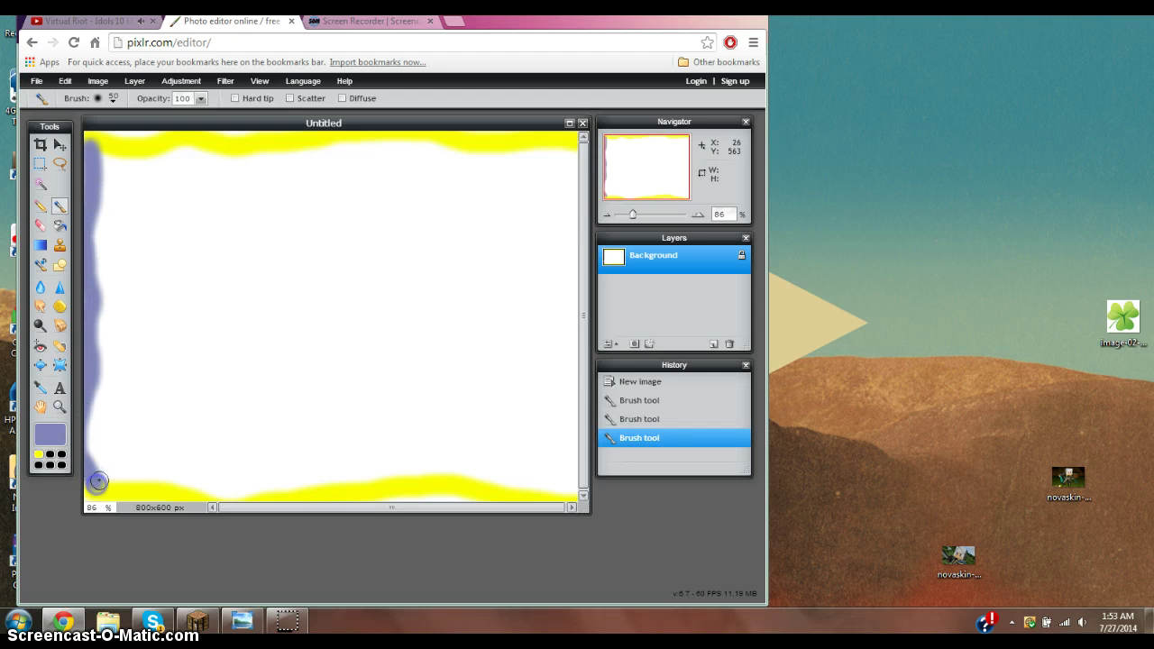
mouse_move(571, 489)
mouse_down()
mouse_move(576, 370)
mouse_move(558, 311)
mouse_move(572, 227)
mouse_move(561, 142)
mouse_up()
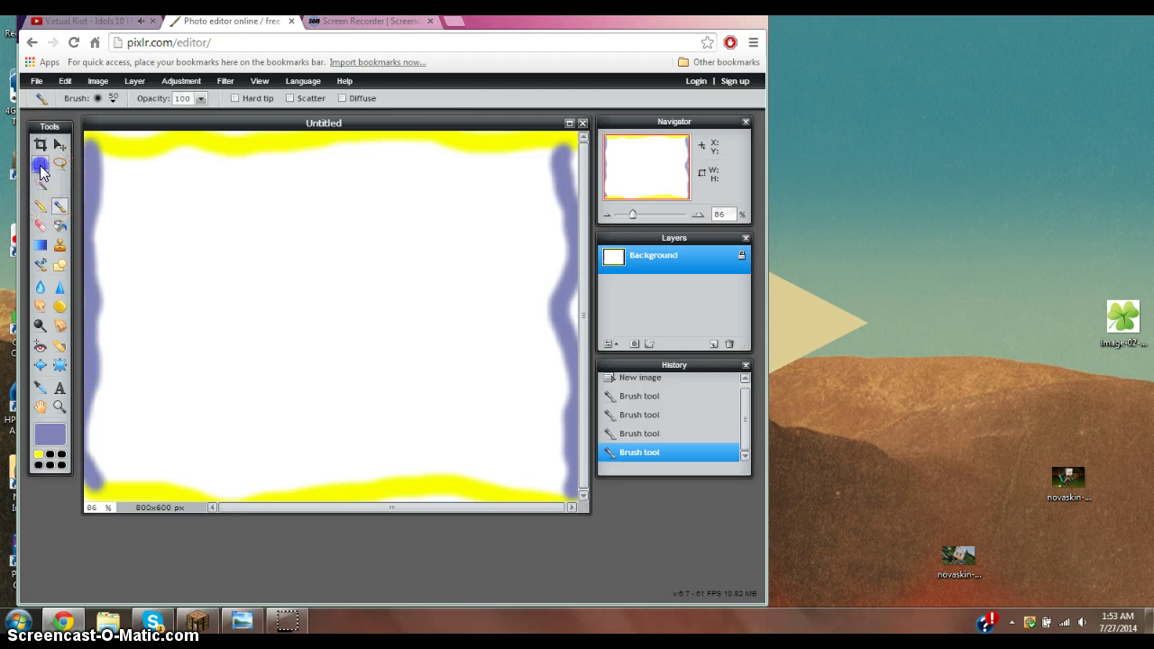
Make a tiny 2 by 3 px marquee selection in the upper-left area of the canvas and open its selection options.
click(39, 163)
mouse_move(139, 216)
mouse_down()
mouse_move(155, 228)
mouse_move(140, 219)
mouse_up()
right_click(134, 306)
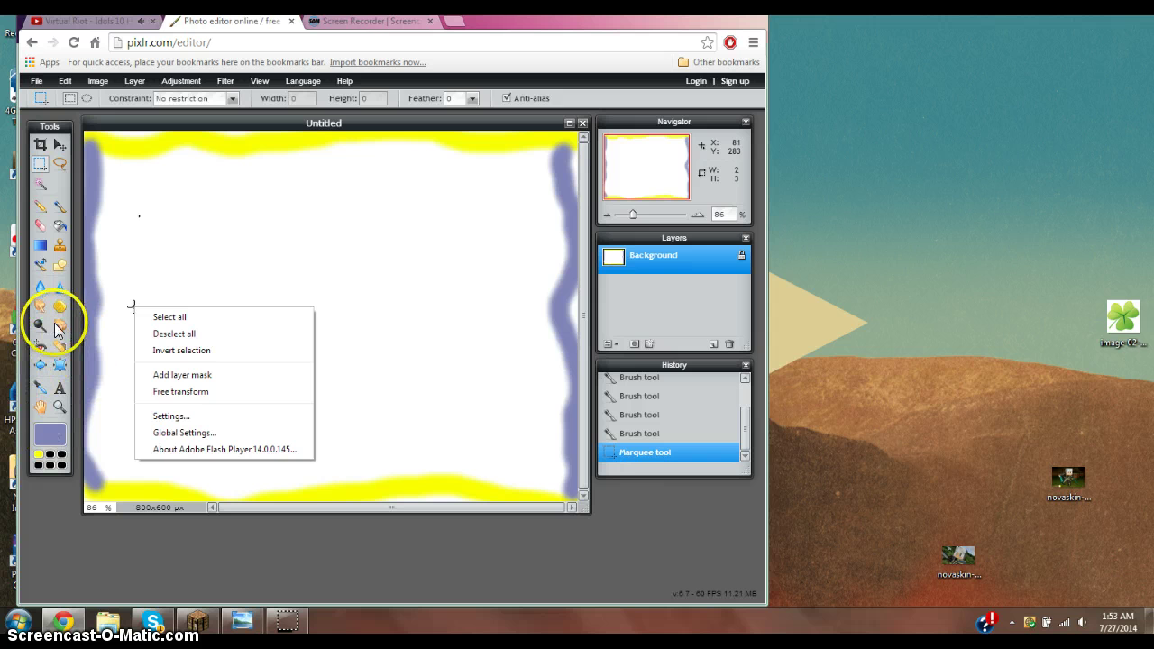
Try to recolour the white area inside the border with the Color replace tool.
click(40, 264)
click(144, 219)
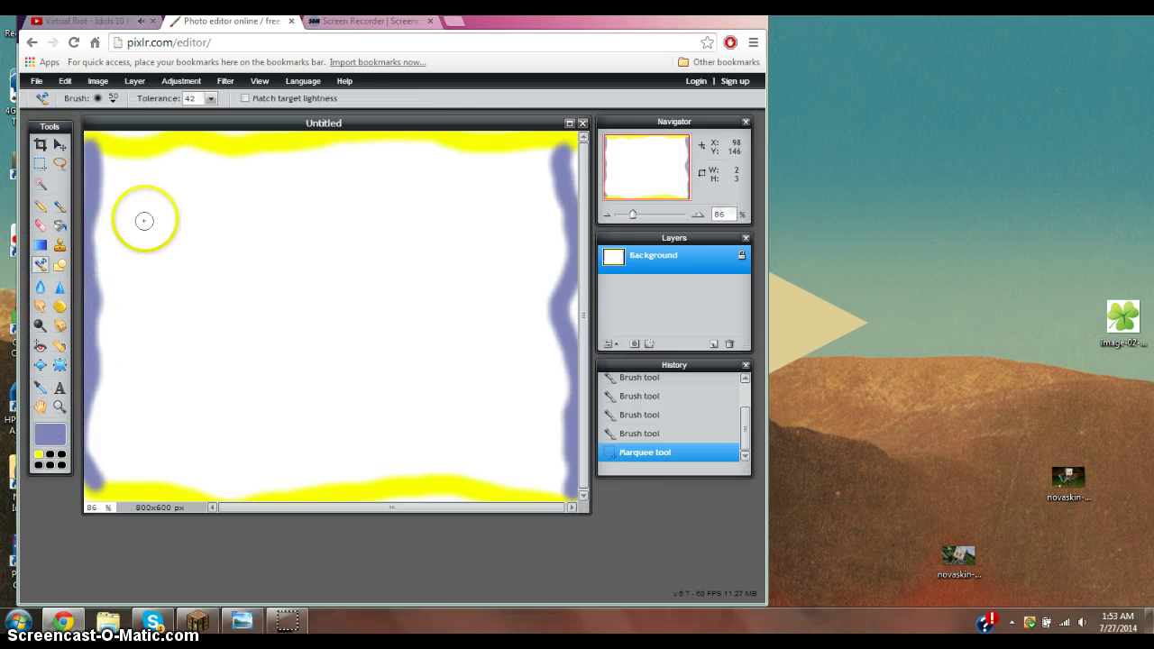
click(159, 307)
Switch to the Brush tool and set the main colour to bright cyan #00dff7.
click(57, 205)
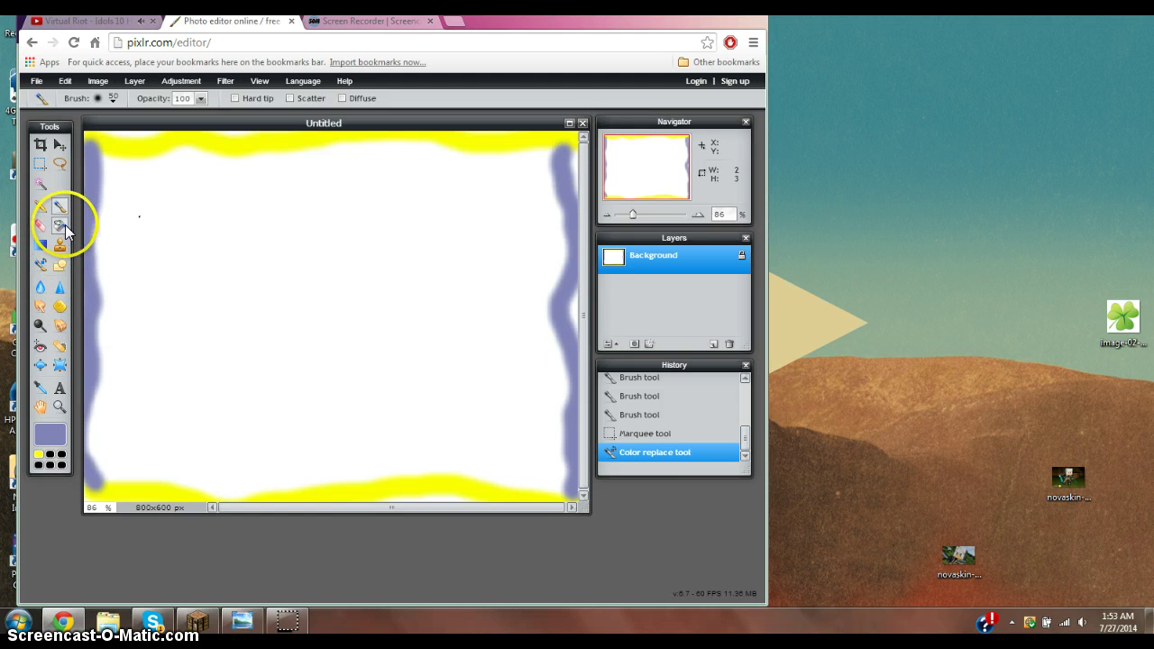
click(49, 425)
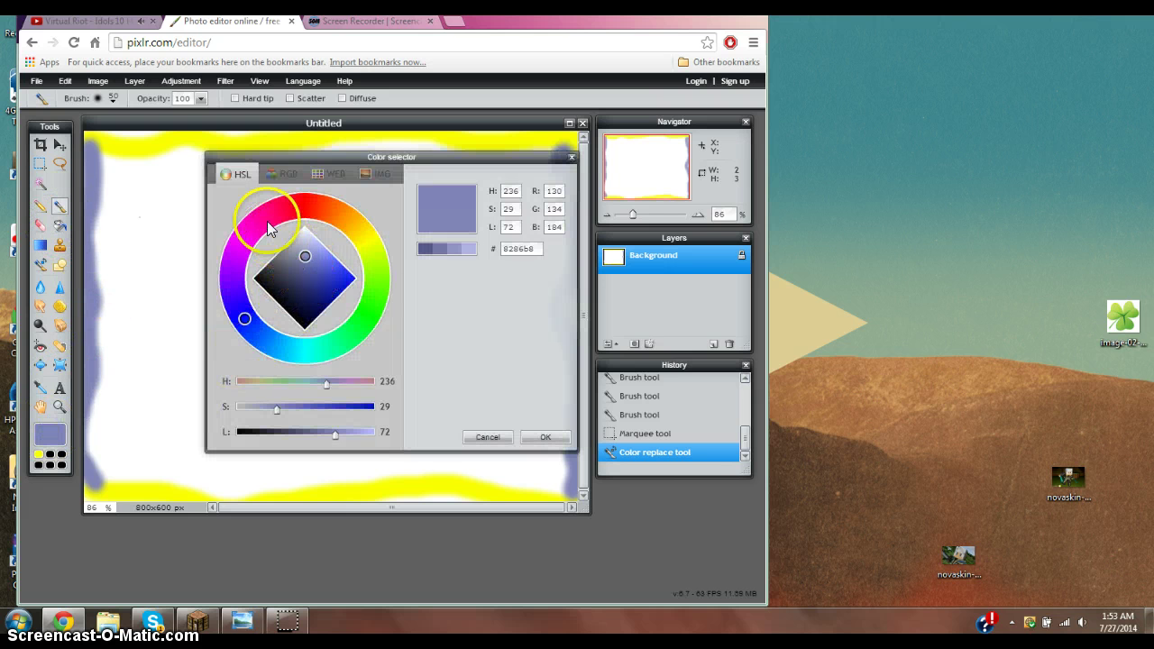
mouse_move(244, 320)
mouse_down()
mouse_move(303, 355)
mouse_move(295, 311)
mouse_up()
mouse_move(304, 260)
mouse_down()
mouse_move(348, 283)
mouse_move(358, 393)
mouse_up()
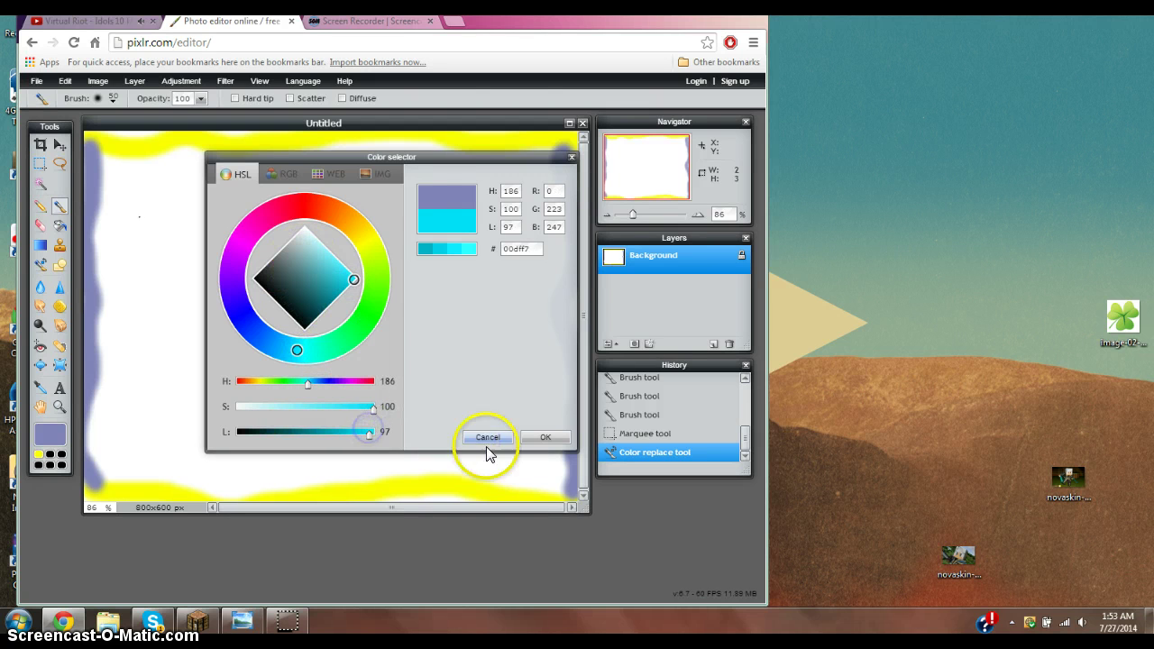
click(544, 438)
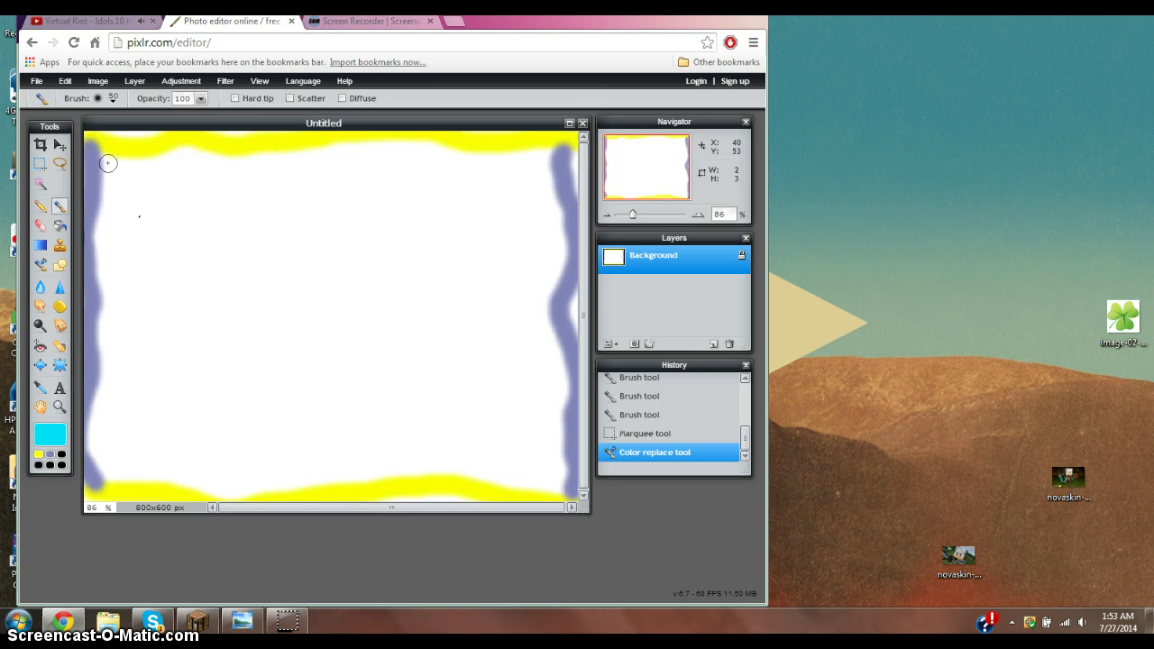
Try to fill the white area inside the border with cyan using the Paint bucket tool.
click(60, 225)
click(129, 226)
click(153, 285)
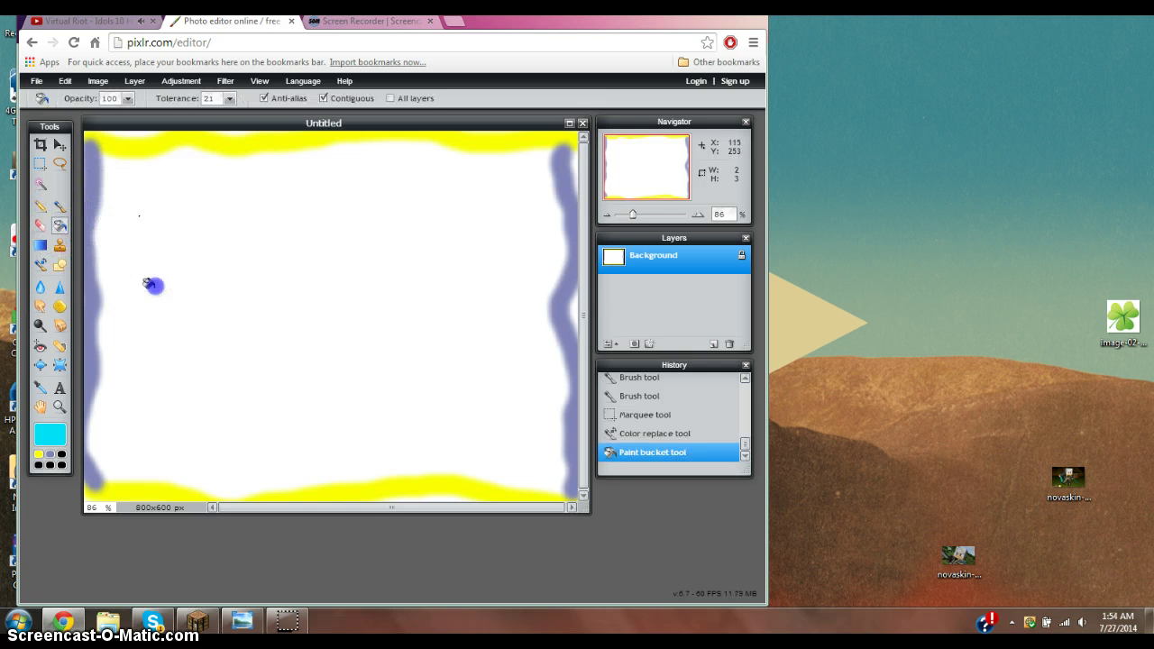
click(154, 285)
click(154, 289)
click(156, 297)
click(160, 309)
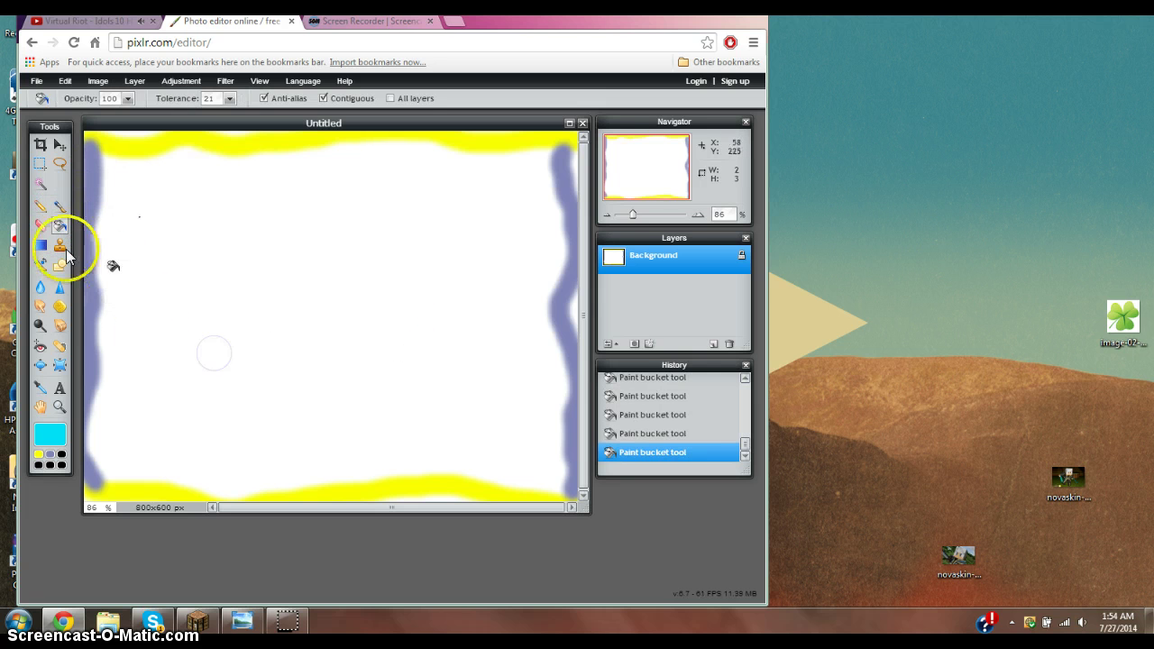
Try to paint on the white area with the Brush tool using the hard round 9 px tip.
click(59, 205)
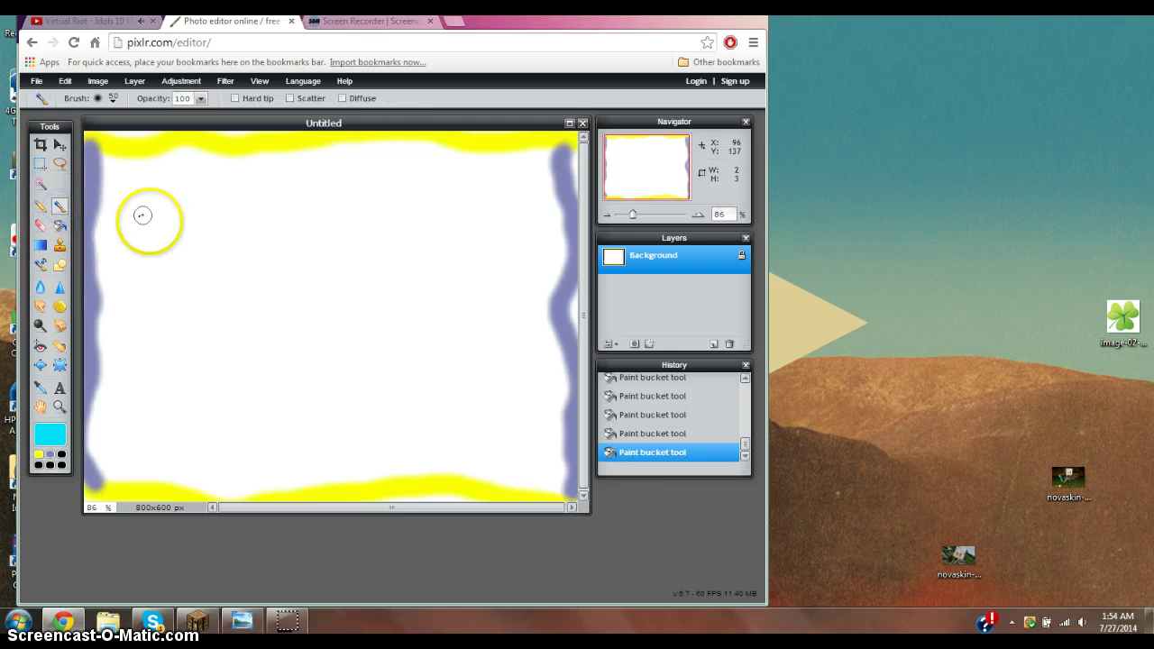
click(99, 97)
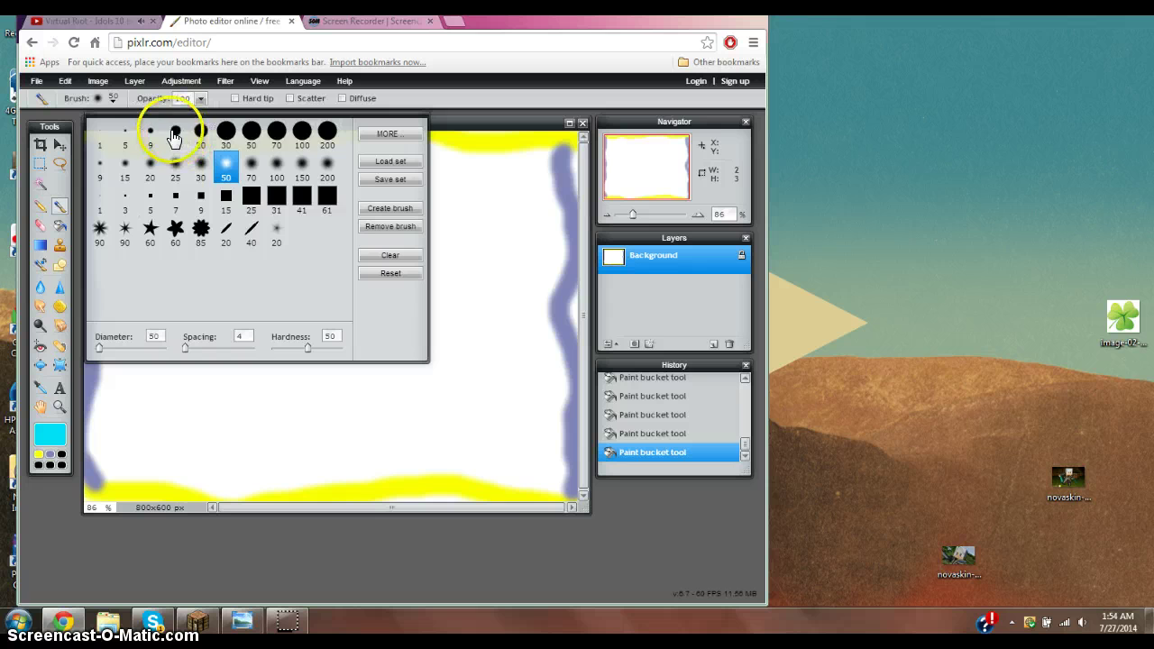
click(175, 133)
click(153, 135)
click(253, 232)
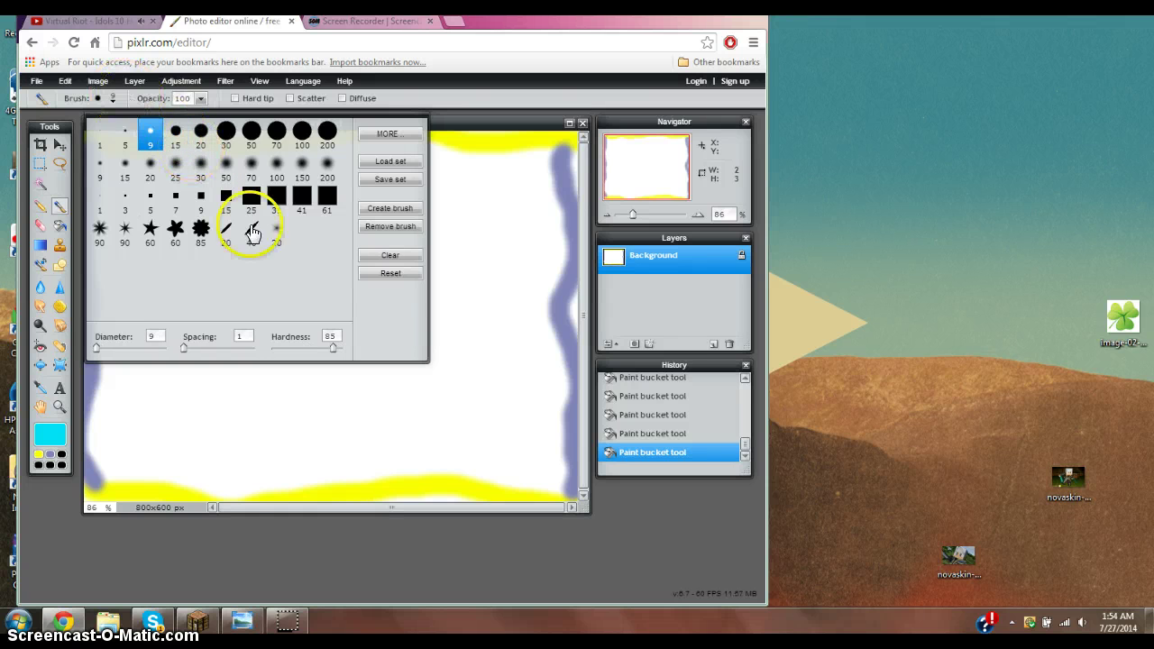
click(491, 318)
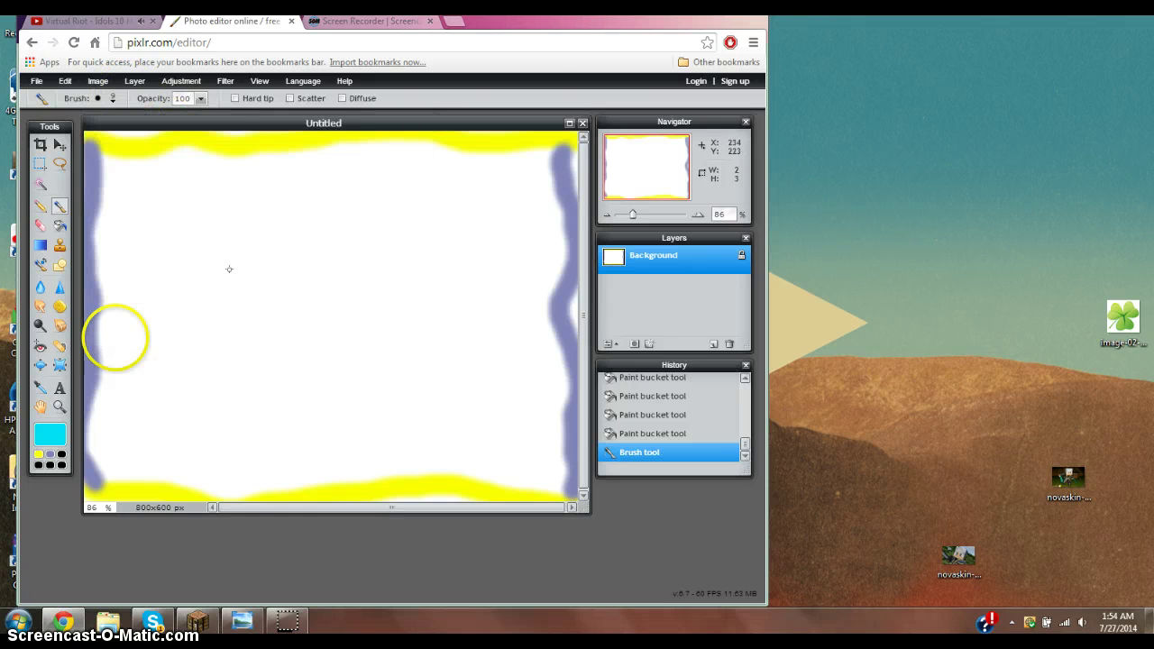
click(160, 233)
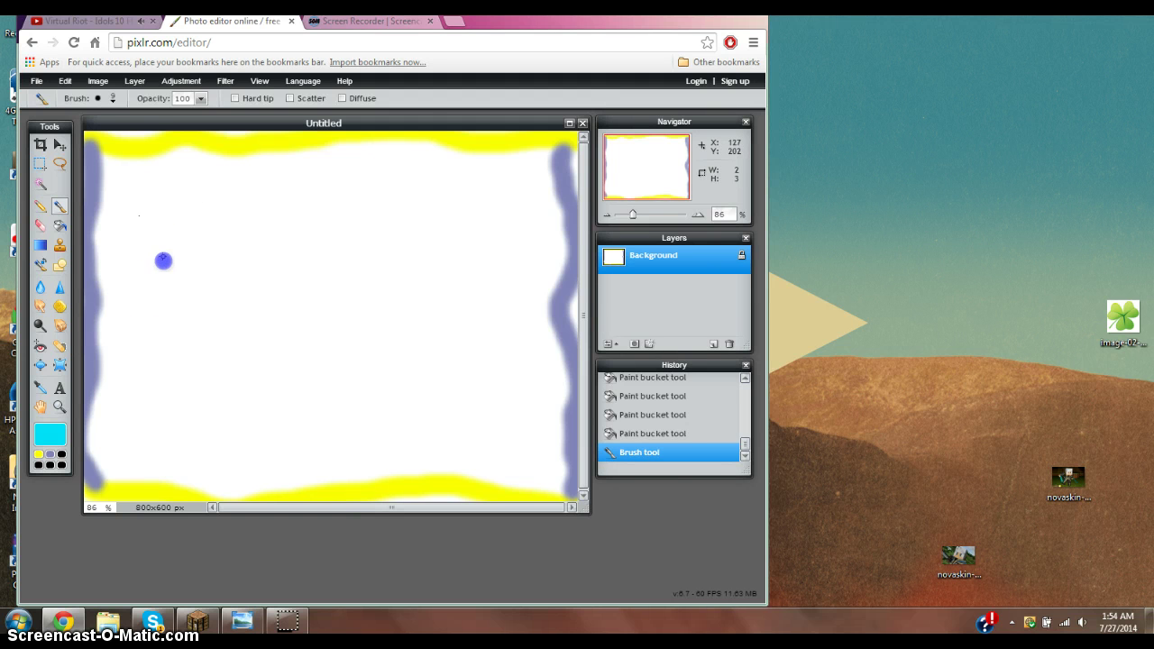
Choose the hard round 20 px brush tip and try to dab cyan paint inside the border.
click(101, 99)
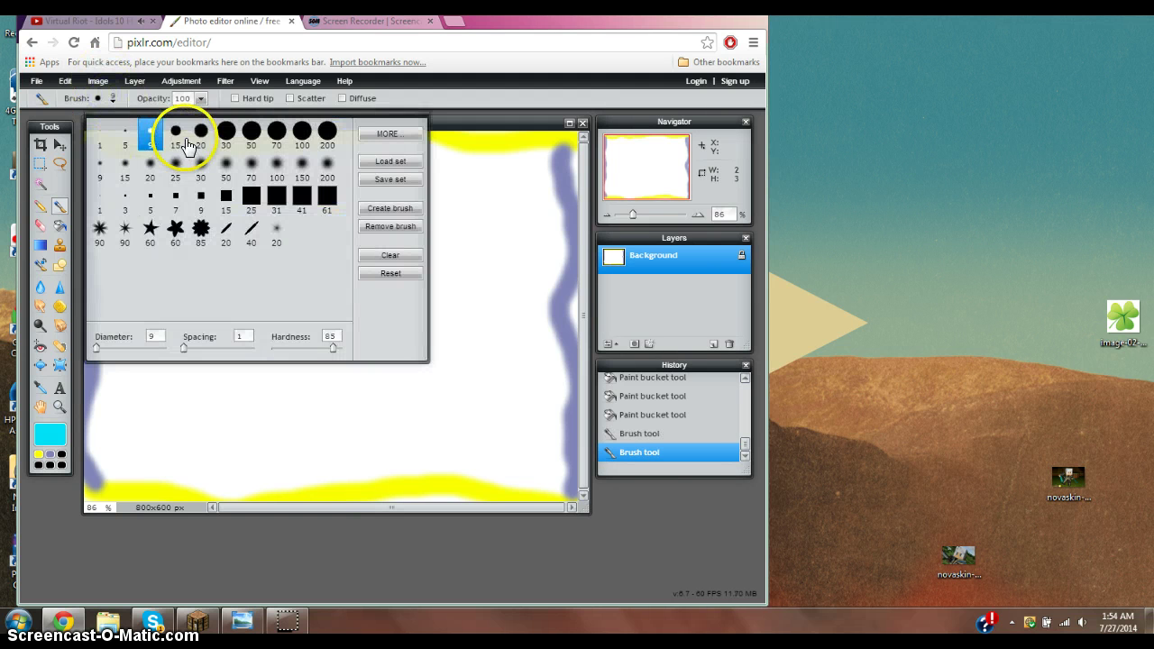
click(200, 132)
click(414, 388)
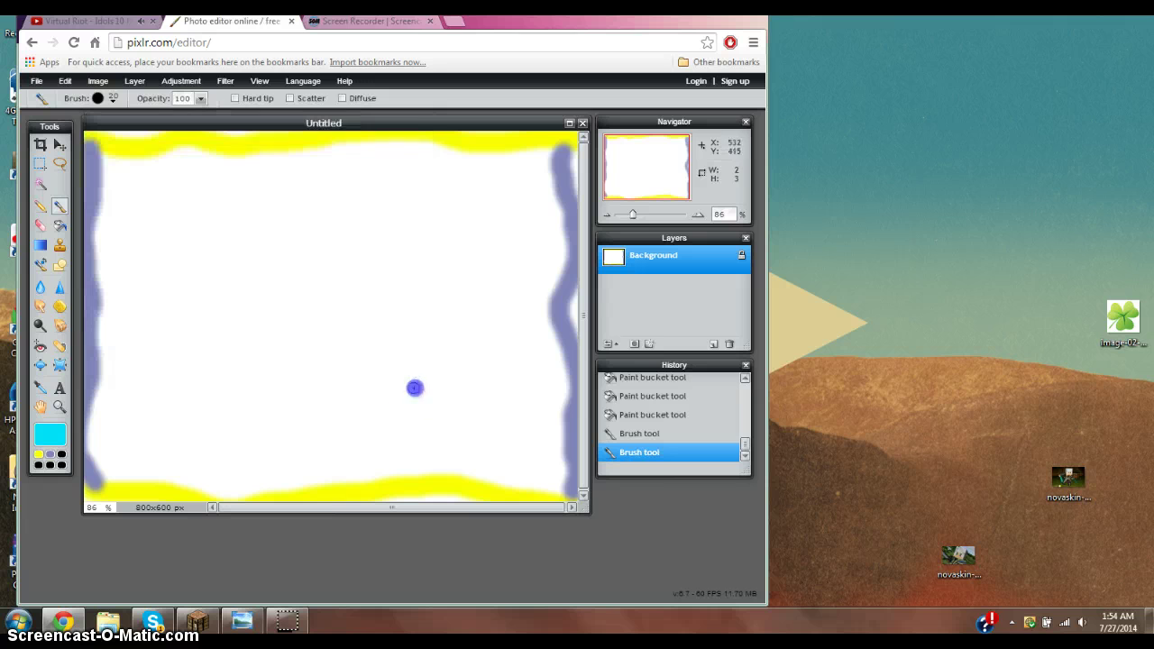
click(239, 274)
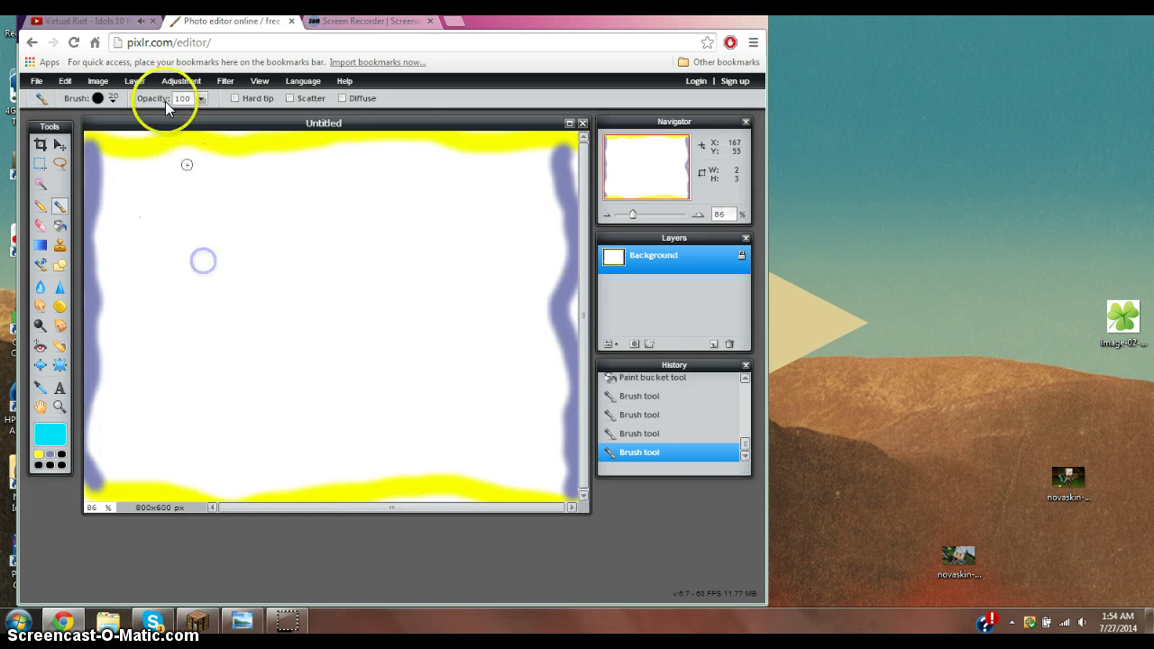
click(99, 200)
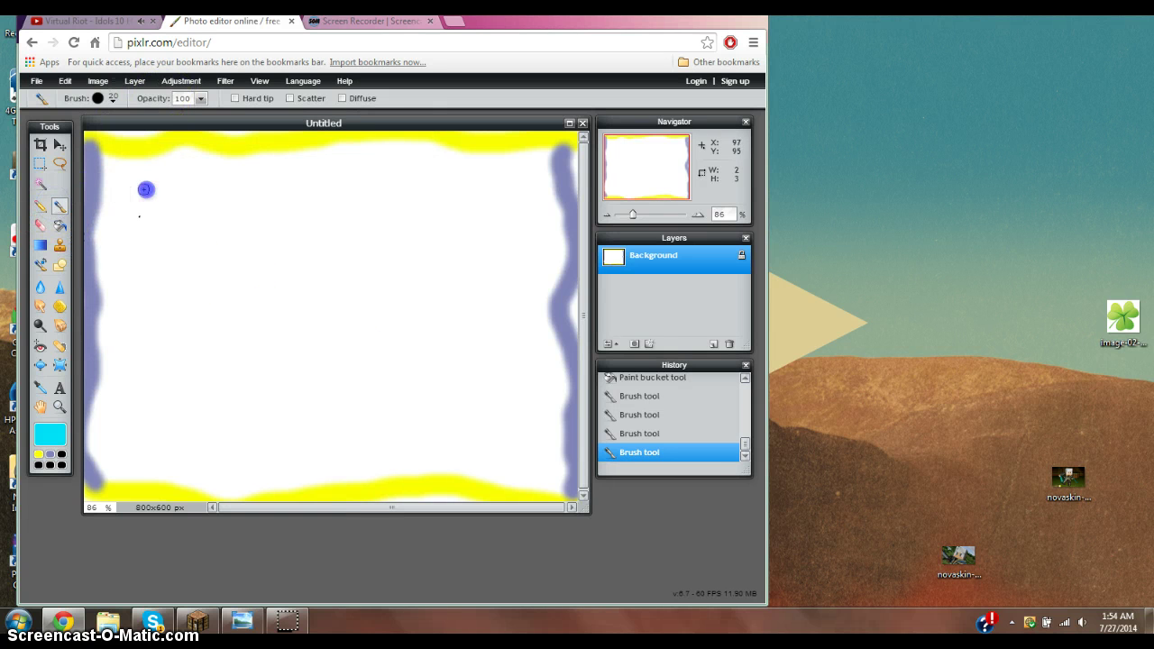
Choose the hard round 30 px brush tip and try to dab cyan paint on the canvas.
click(102, 98)
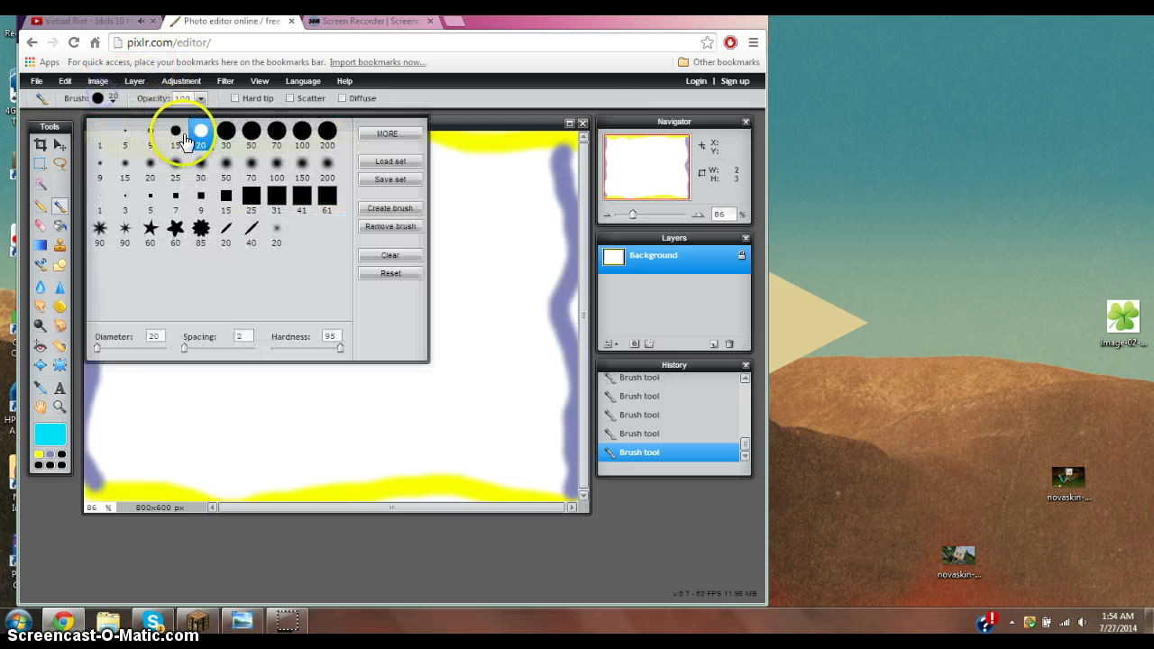
click(225, 131)
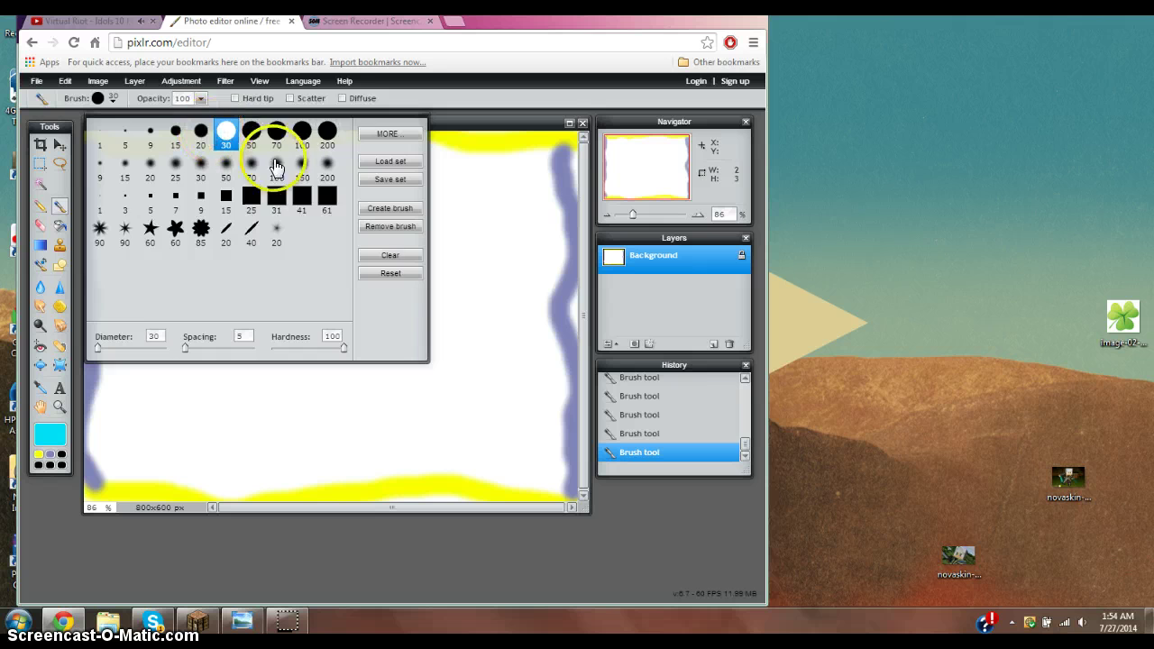
click(411, 368)
click(225, 217)
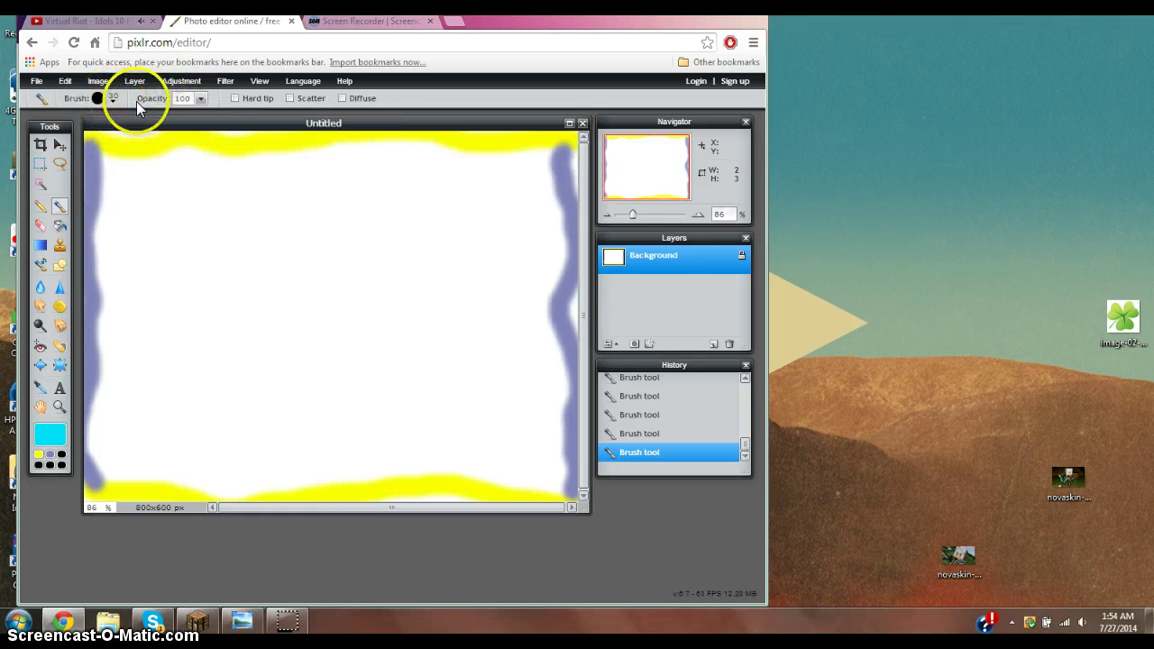
Set the brush opacity to 94 and choose the slanted 40 px tip with a spacing of 122.
click(201, 99)
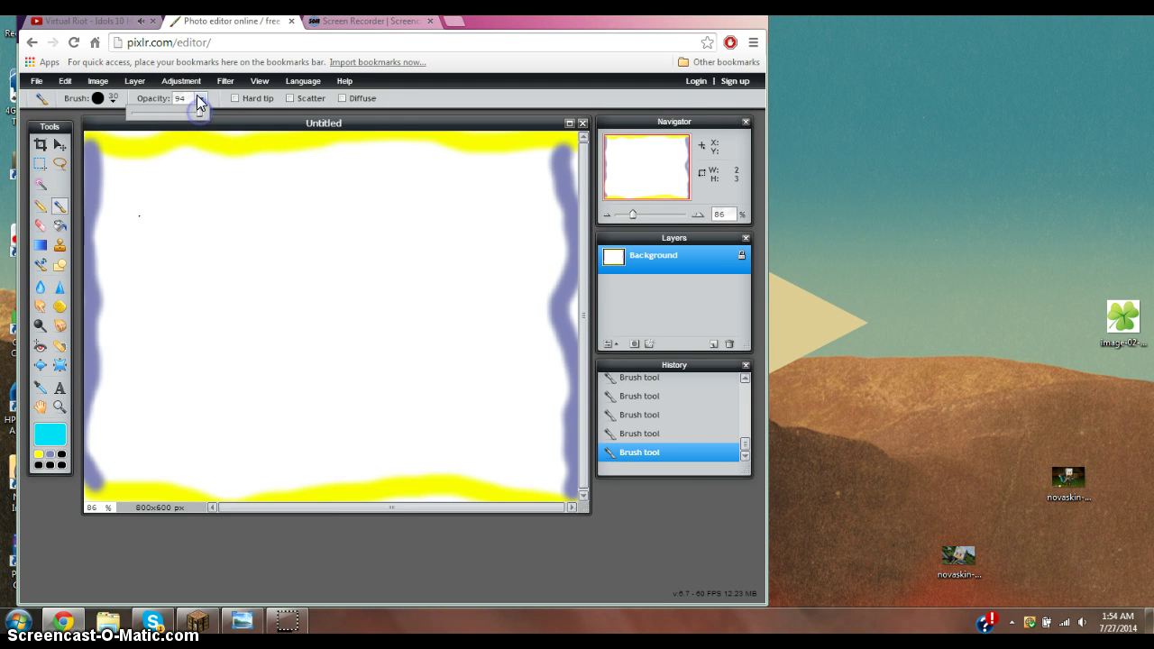
click(199, 99)
click(109, 99)
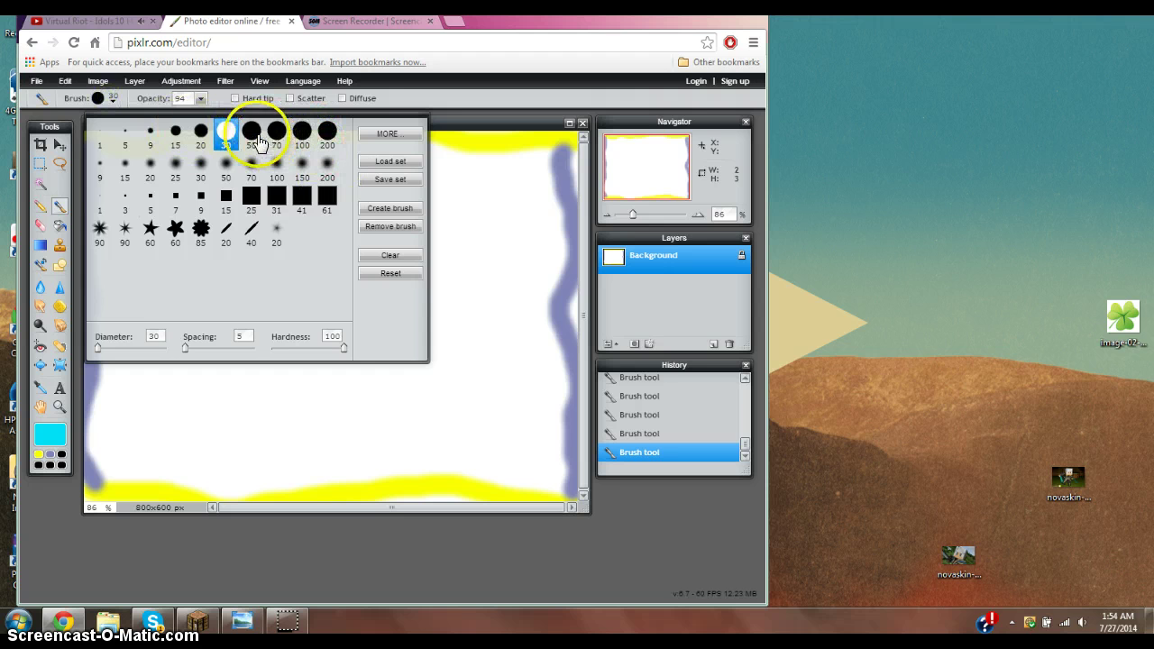
click(251, 231)
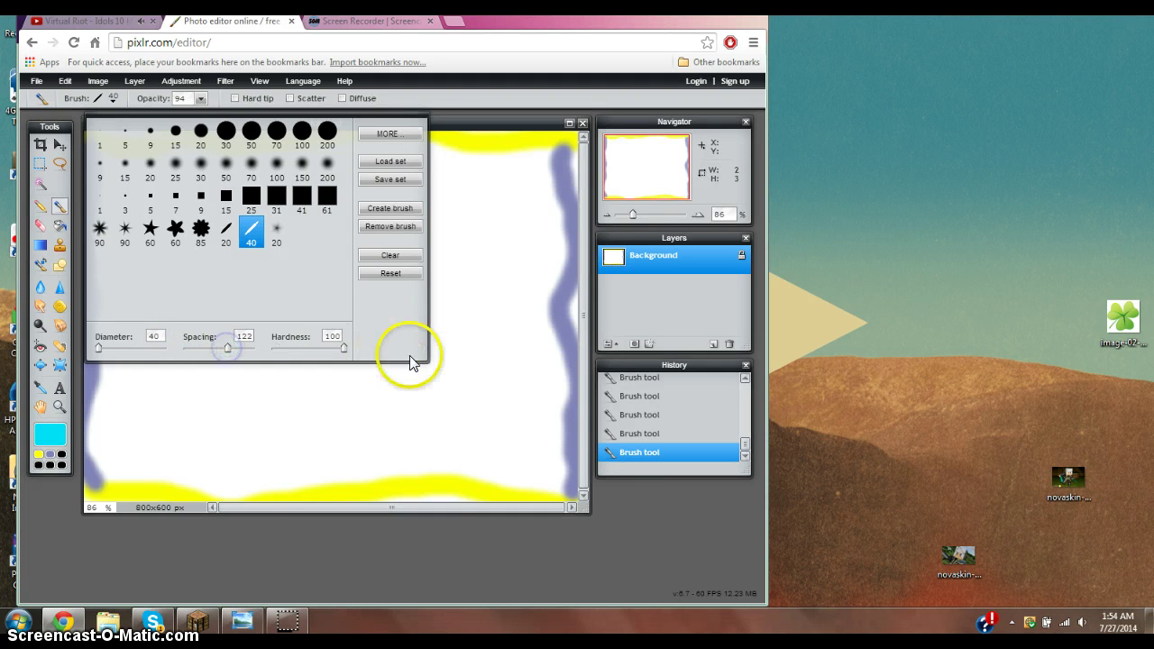
click(438, 368)
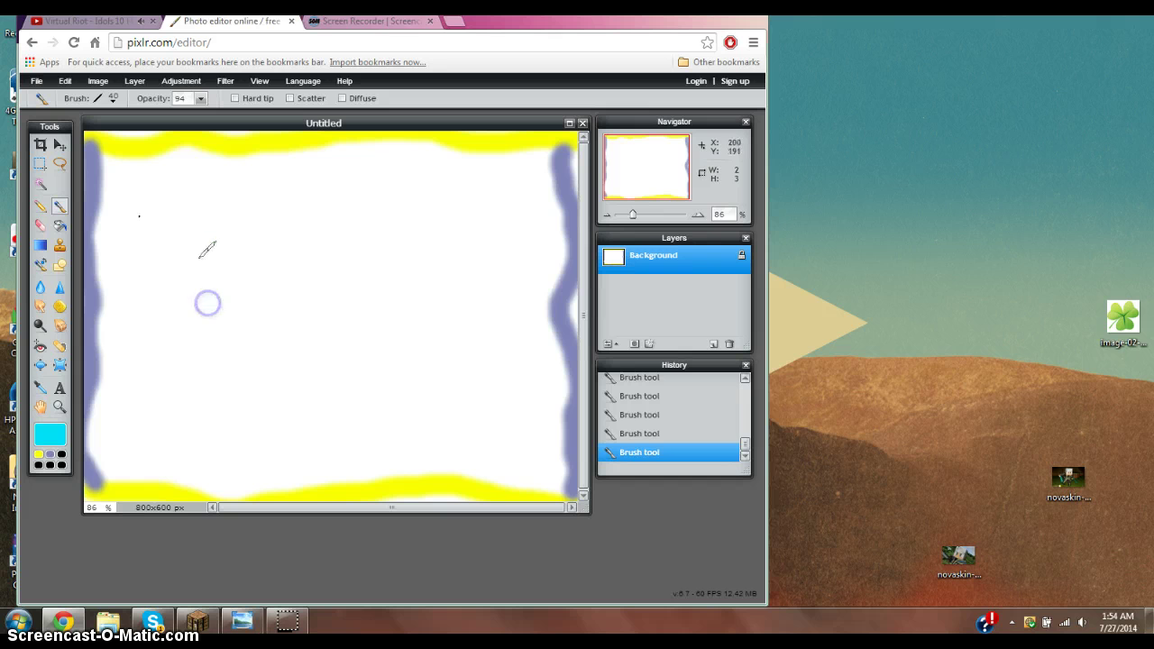
Try to recolour the white area inside the border with the Color replace tool.
click(39, 264)
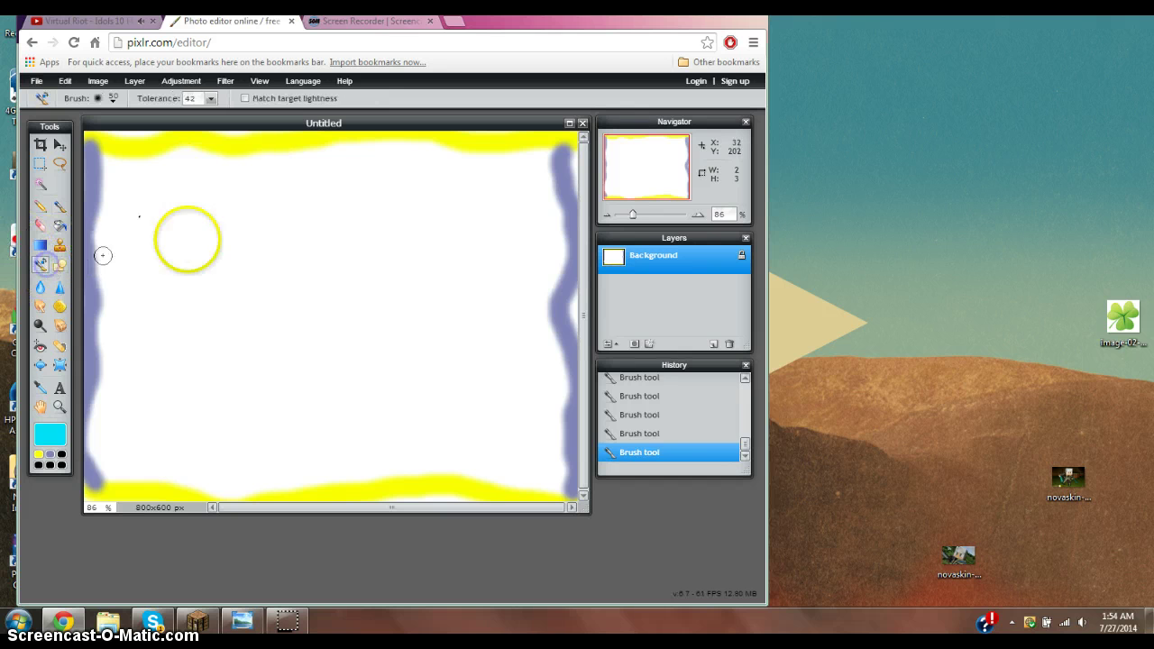
click(210, 333)
Write "ULTRA" in large cyan letters across the upper part of the canvas with the Sketchy Pencil tool.
click(40, 205)
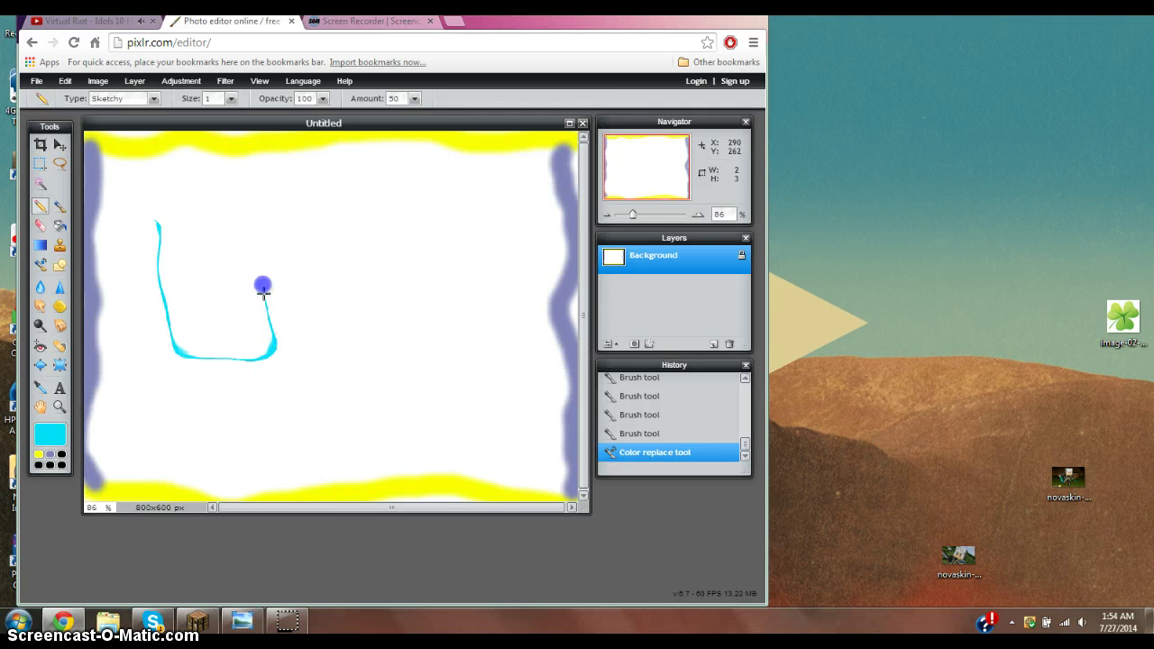
click(257, 214)
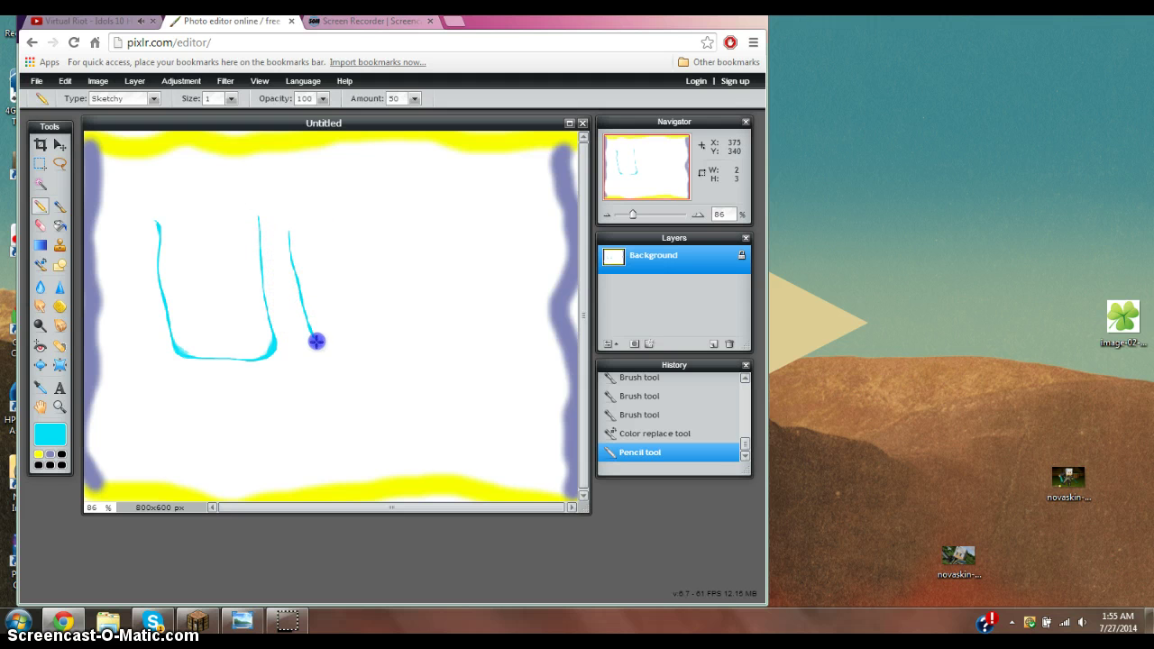
drag(354, 331, 387, 322)
drag(368, 221, 398, 321)
drag(406, 210, 422, 207)
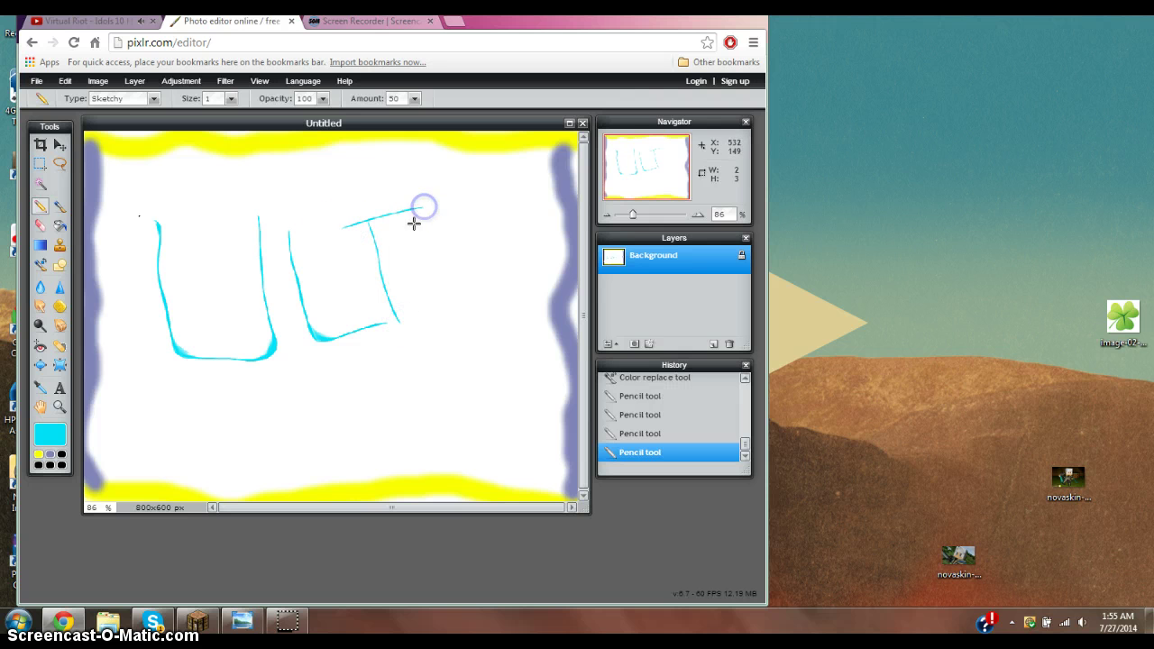
click(411, 239)
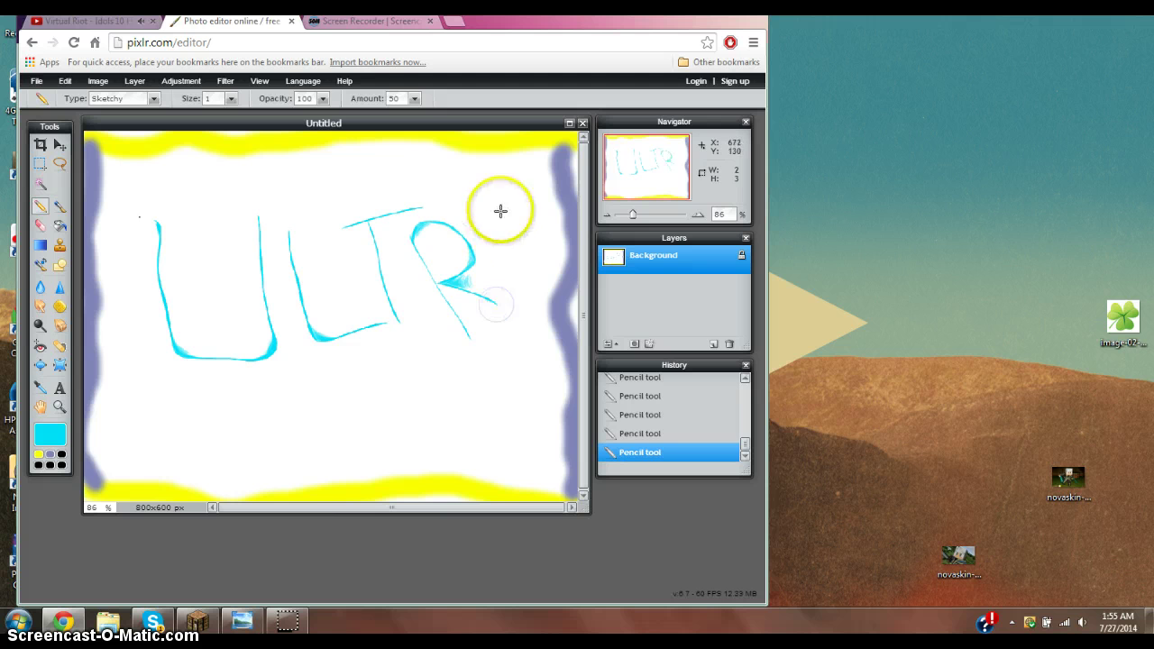
drag(497, 211, 508, 297)
drag(503, 219, 526, 242)
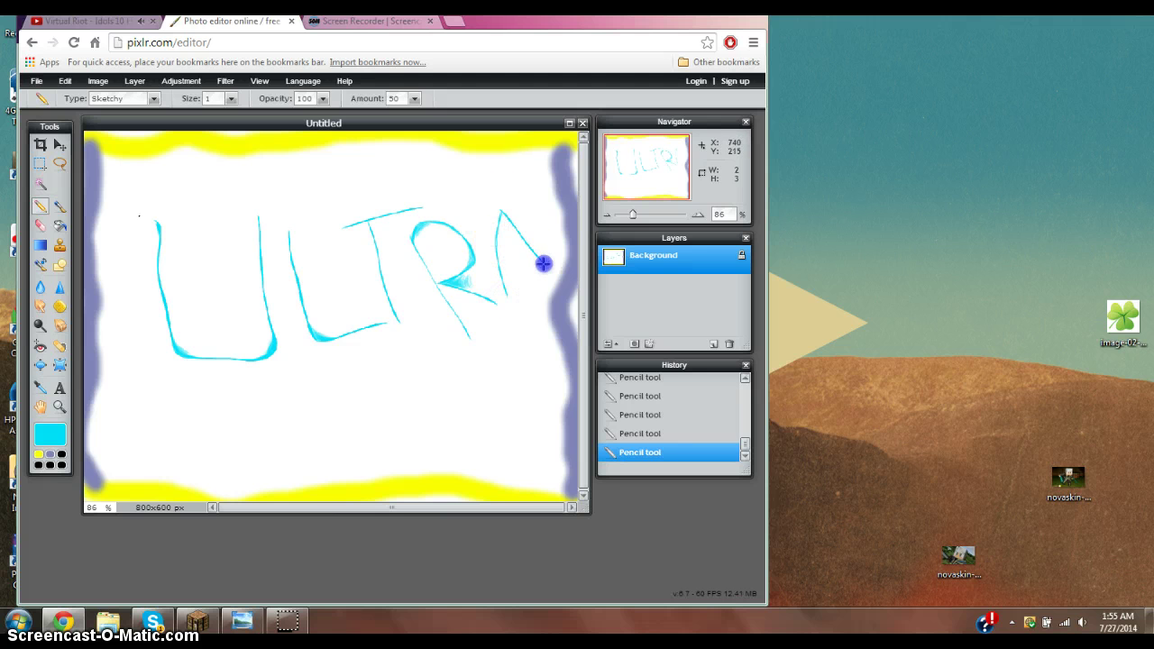
click(495, 256)
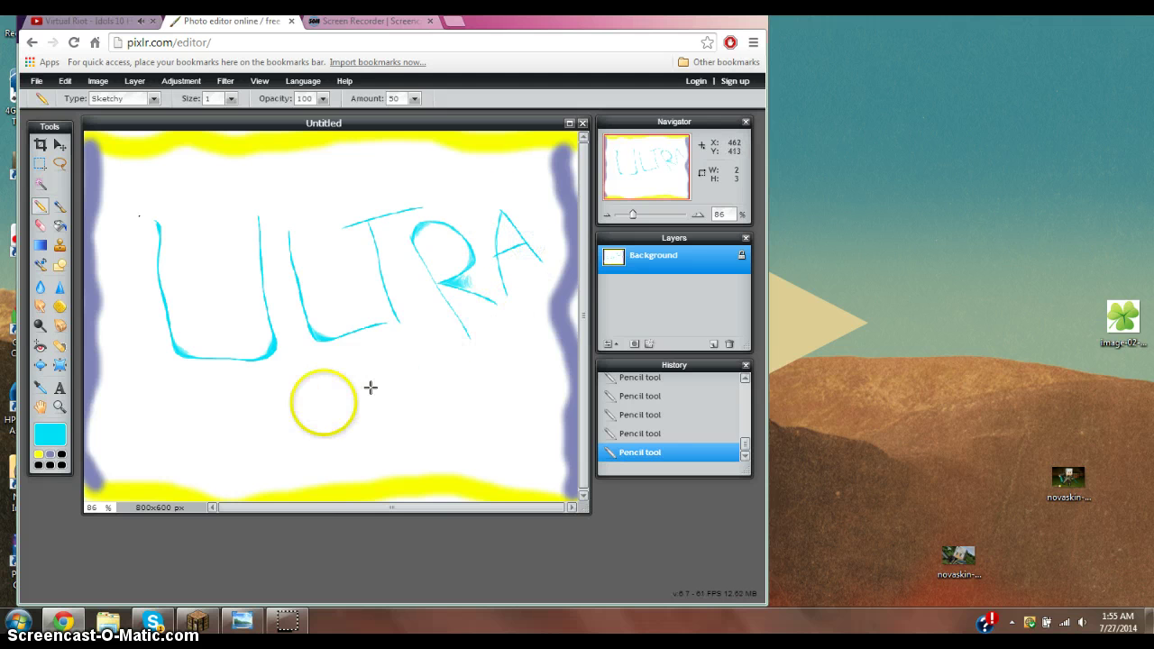
Write "PLAYZ" in cyan pencil letters below the word "ULTRA".
drag(257, 399, 260, 420)
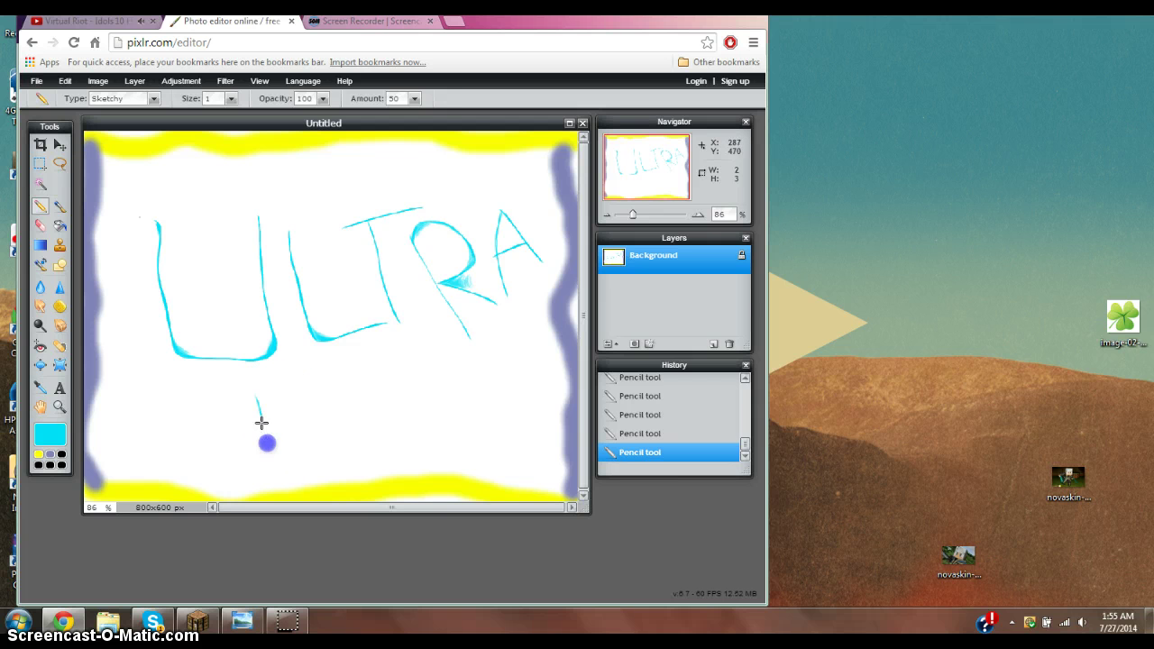
drag(277, 470, 280, 478)
drag(258, 405, 267, 383)
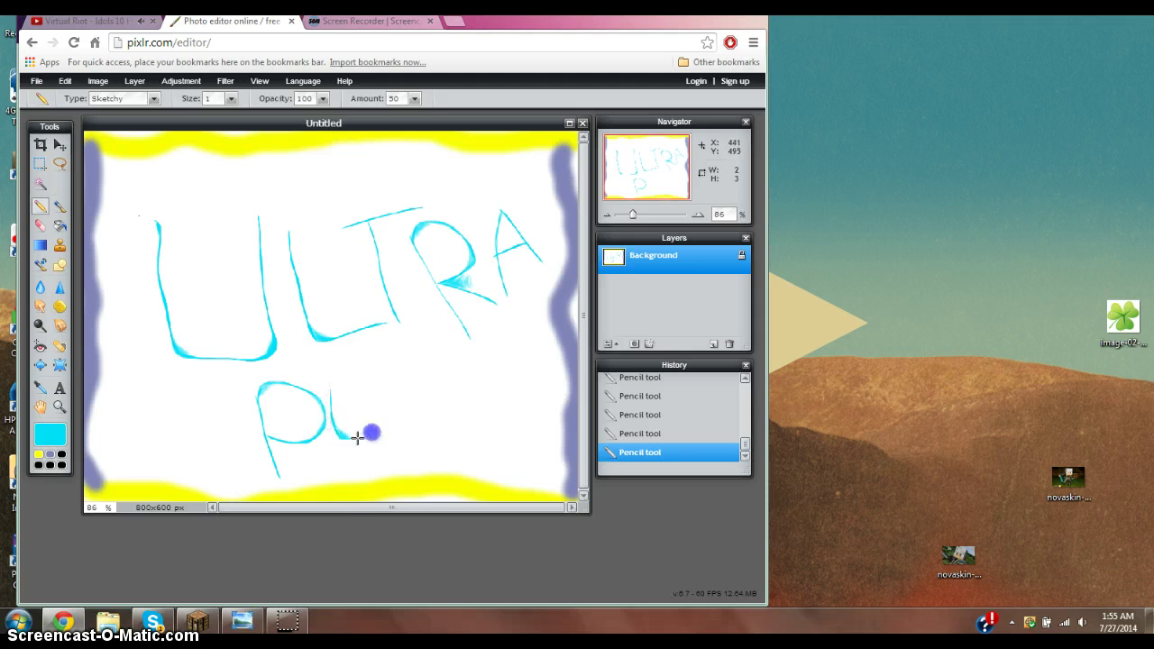
drag(388, 372, 404, 439)
click(390, 363)
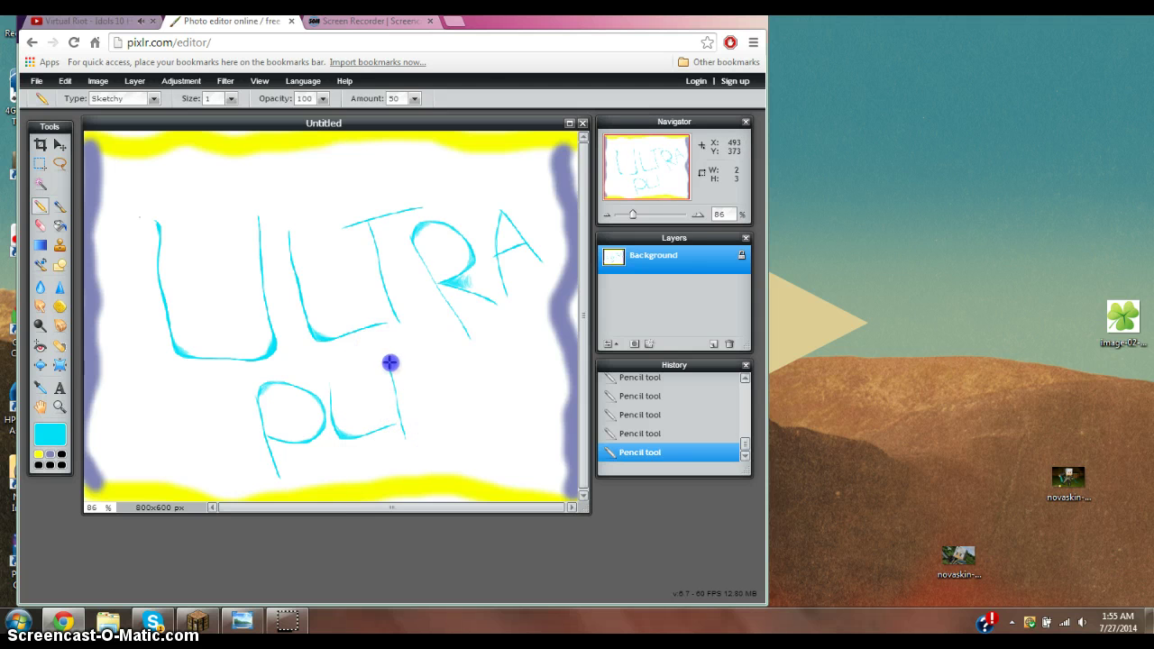
drag(452, 406, 412, 405)
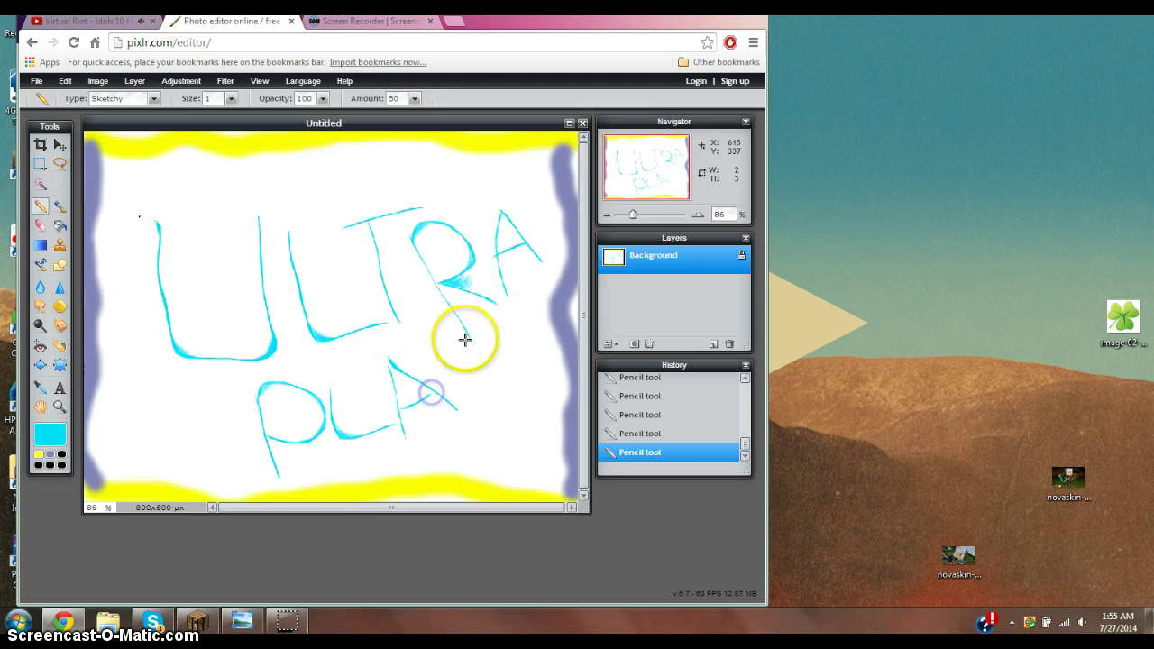
click(474, 420)
mouse_move(463, 334)
mouse_down()
mouse_move(470, 407)
mouse_move(432, 353)
mouse_up()
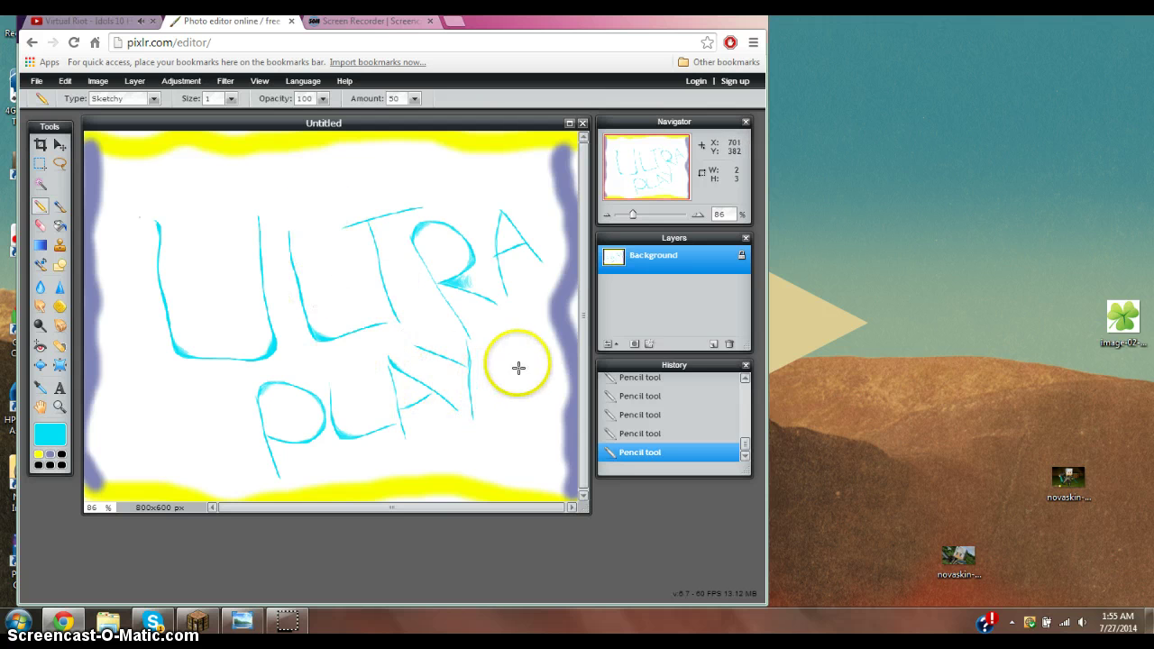
drag(484, 339, 513, 328)
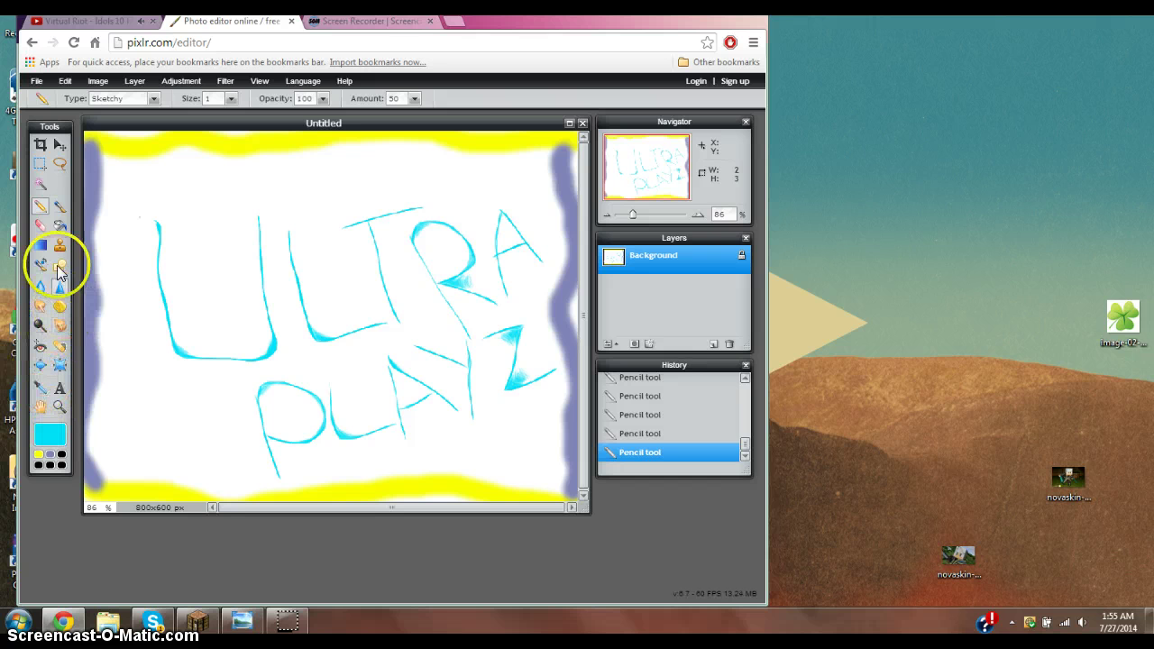
Set the paint colour to red #d43737 and try a Brush tool stroke above the lettering.
click(65, 213)
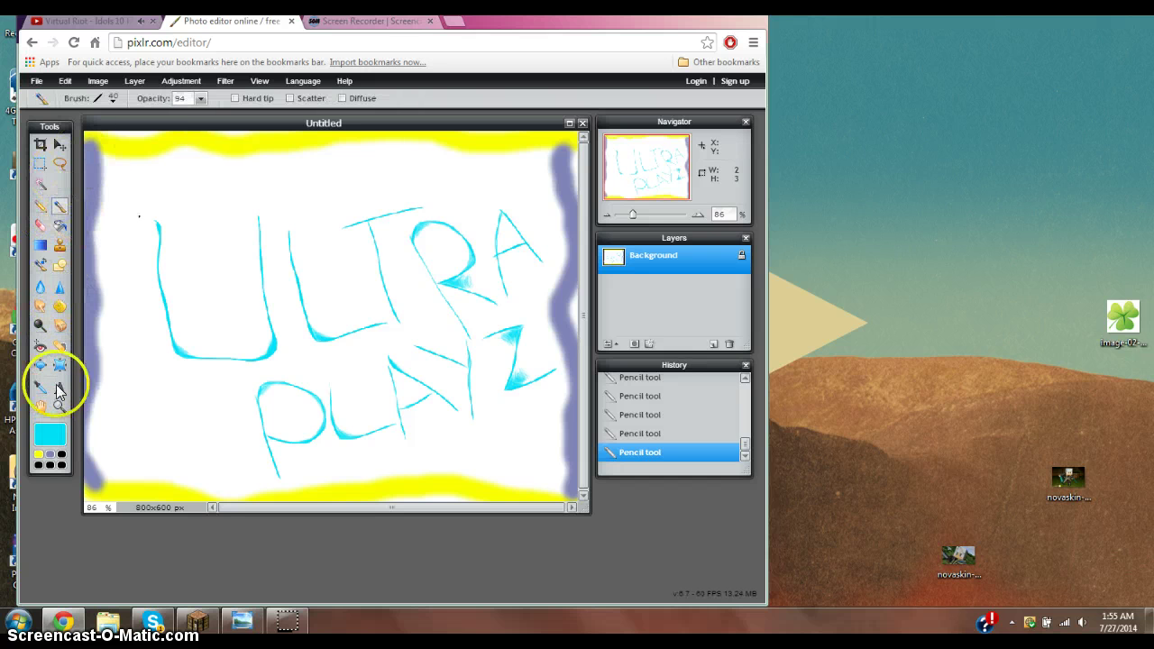
click(46, 436)
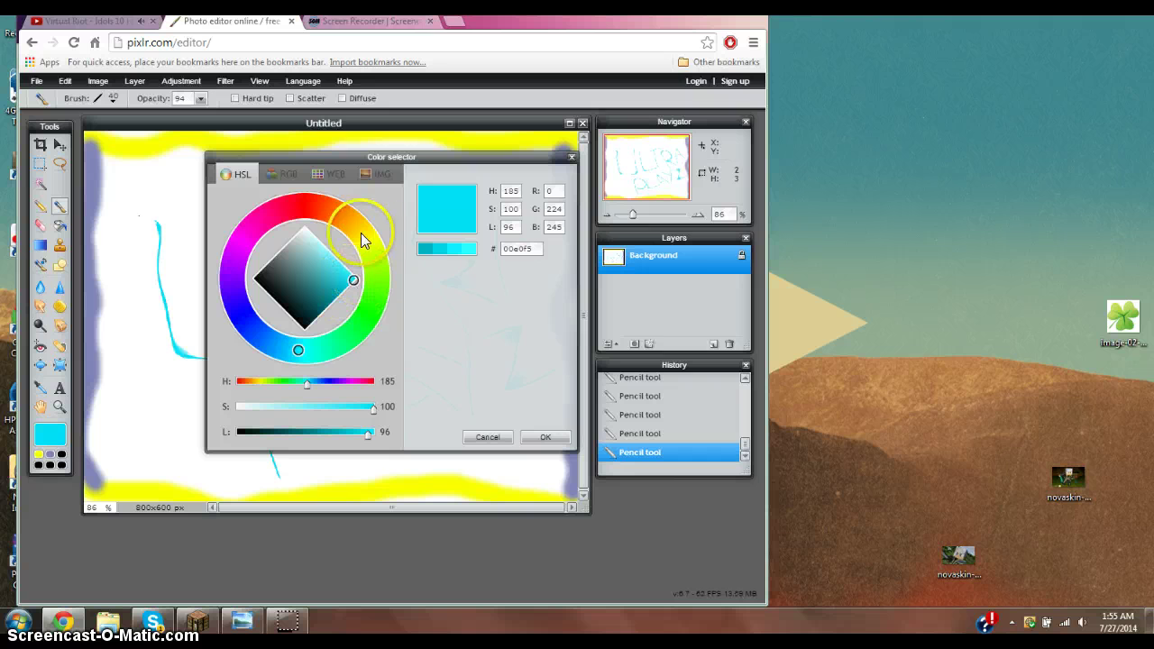
click(305, 205)
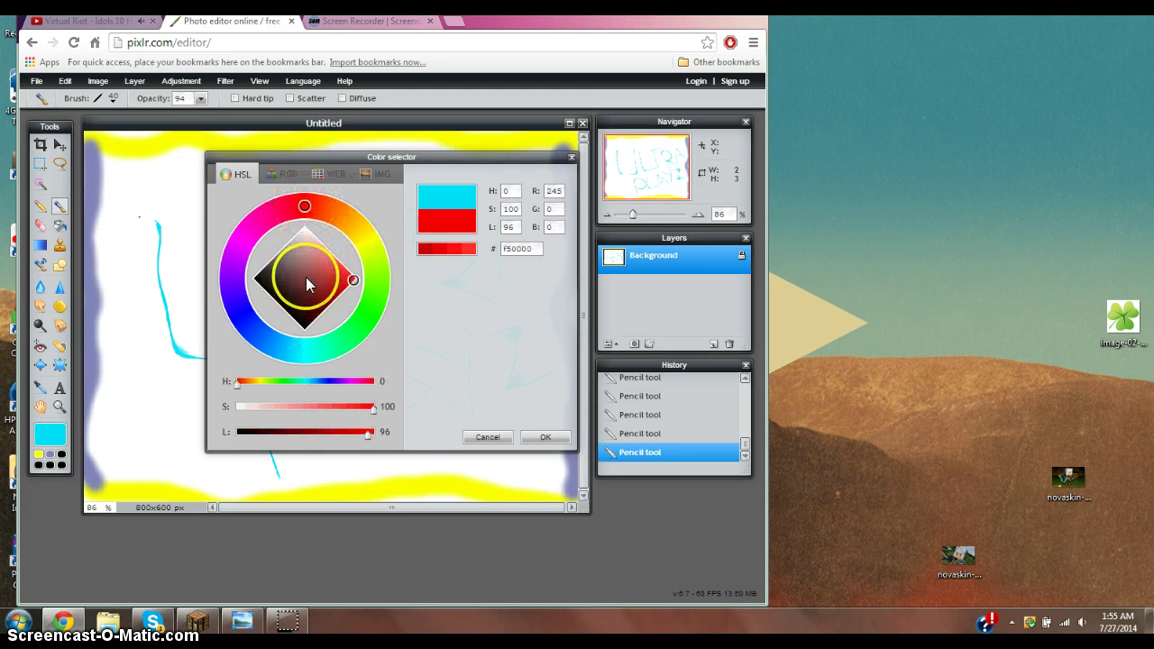
mouse_move(306, 277)
mouse_down()
mouse_move(350, 289)
mouse_move(333, 273)
mouse_up()
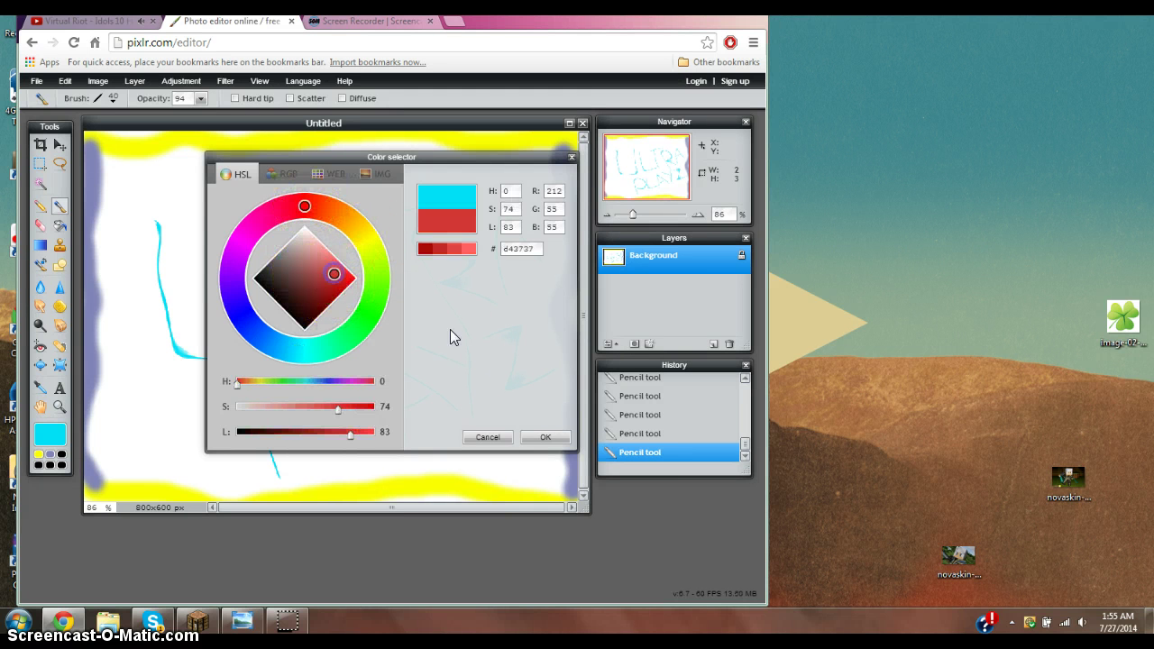
click(545, 437)
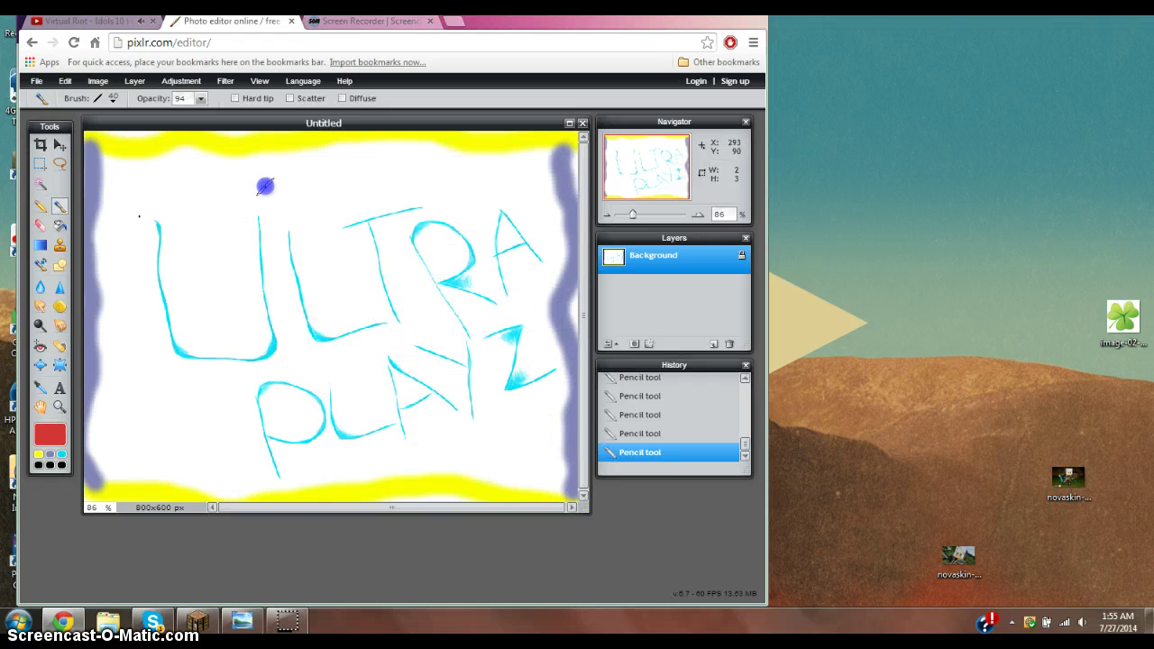
click(60, 207)
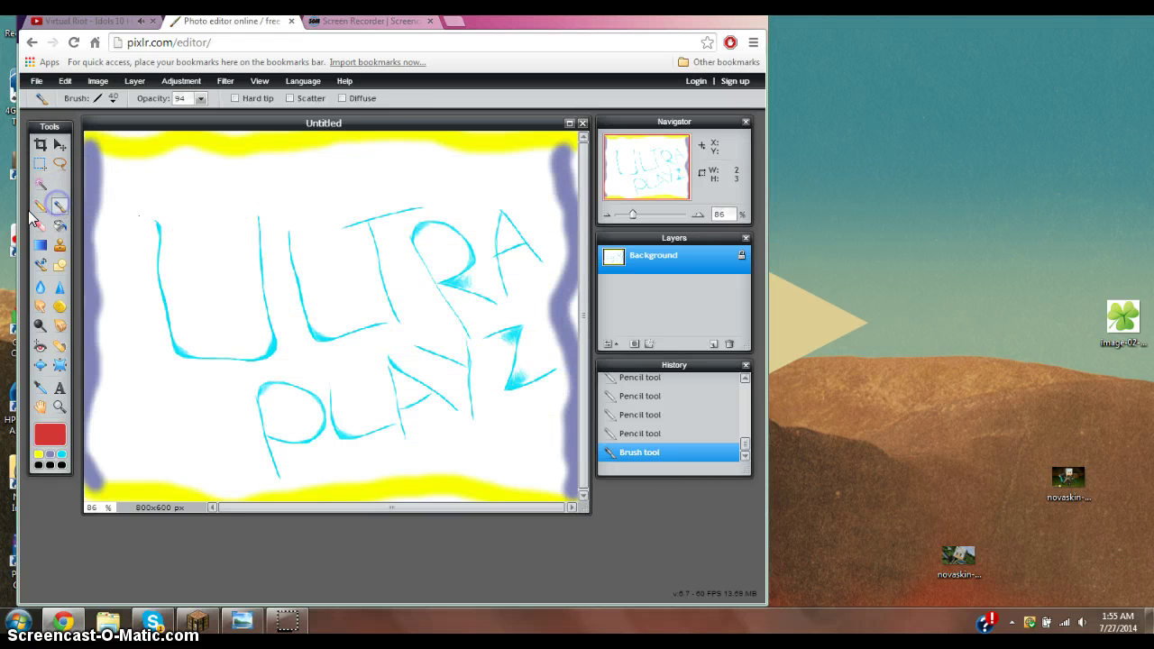
Draw two wavy red pencil lines across the canvas, one along the upper border and one along the lower border.
click(39, 210)
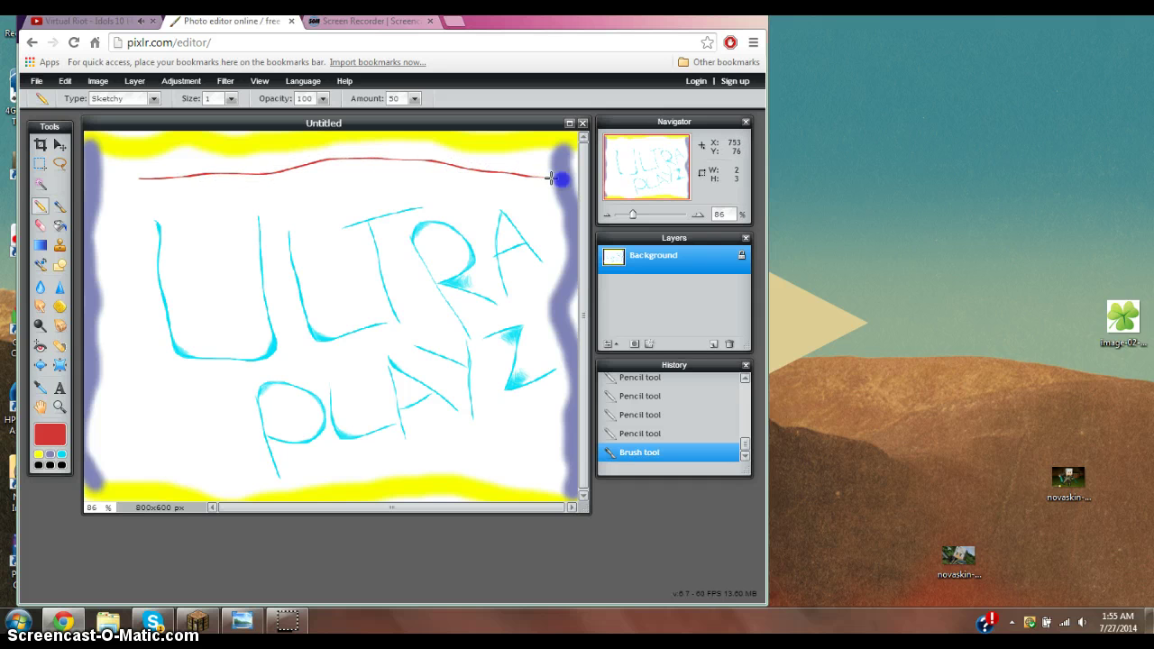
drag(550, 179, 565, 180)
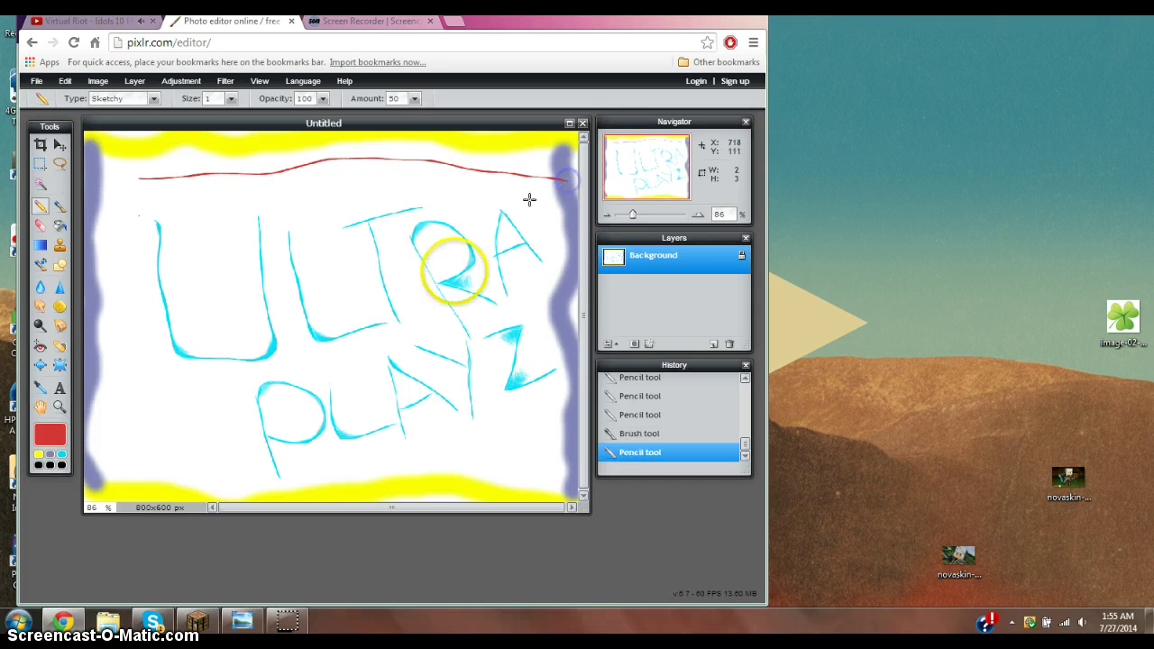
click(142, 180)
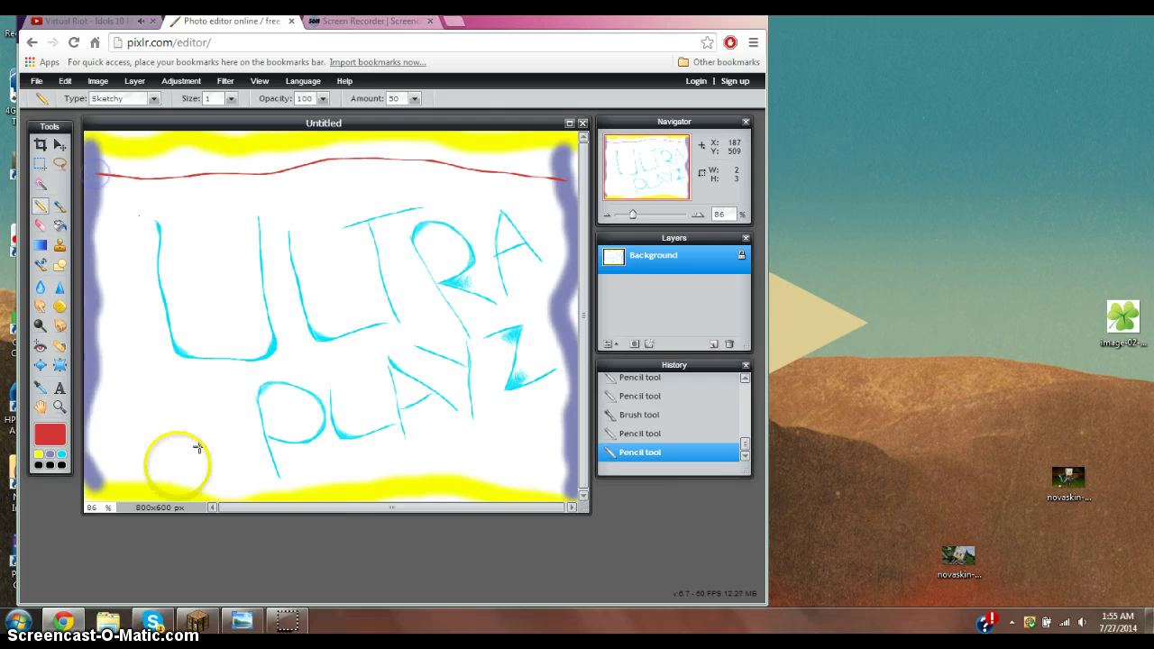
click(90, 446)
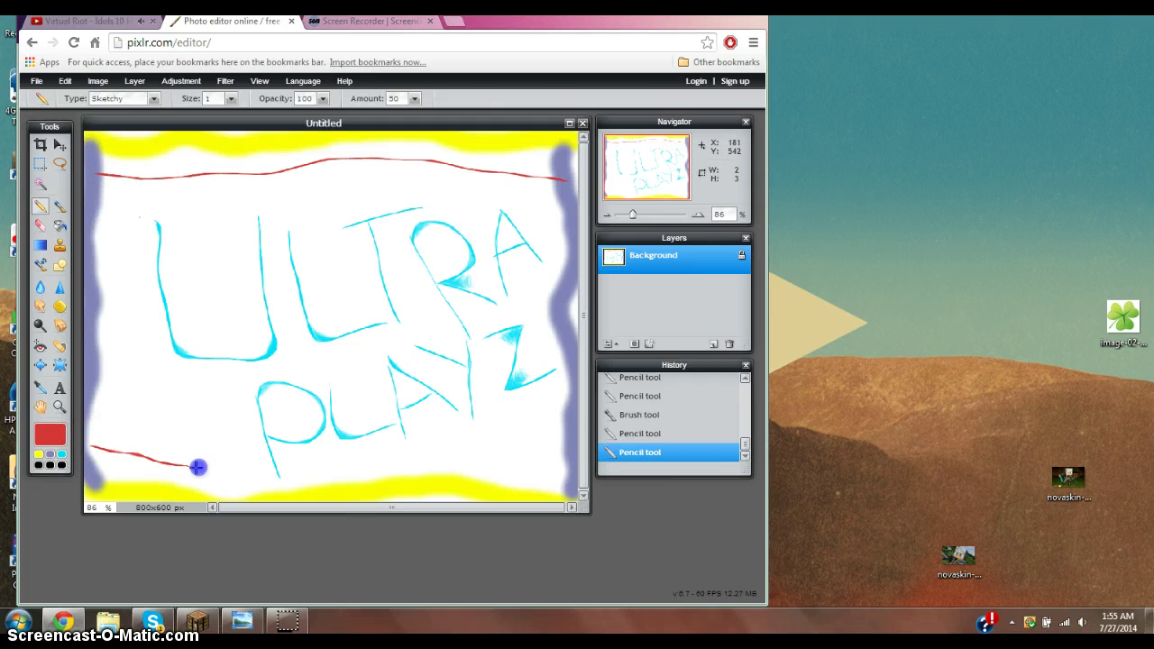
drag(273, 469, 276, 469)
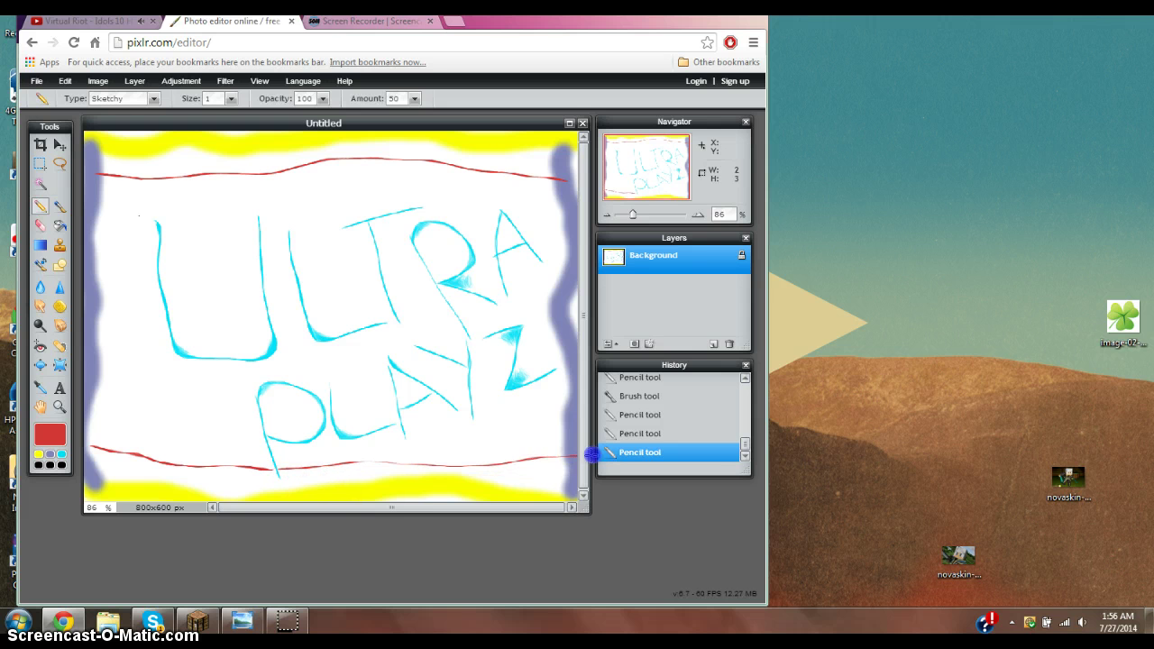
drag(592, 455, 591, 455)
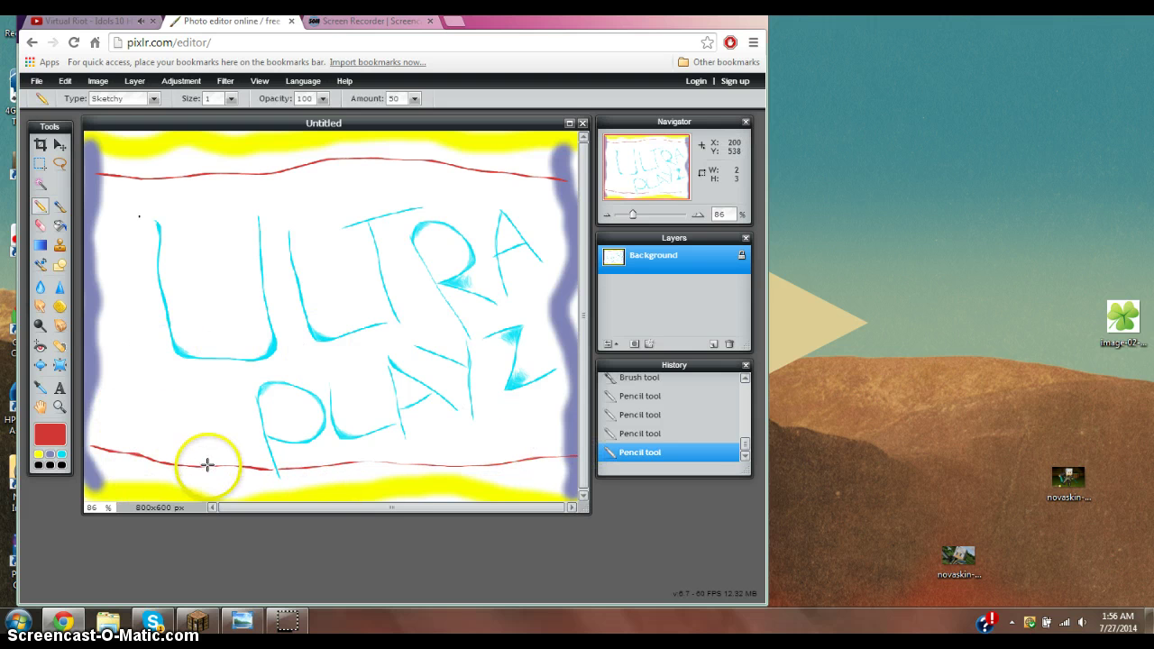
Draw four roughly vertical red pencil lines through the lettering, connecting the two horizontal red lines.
drag(208, 464, 220, 422)
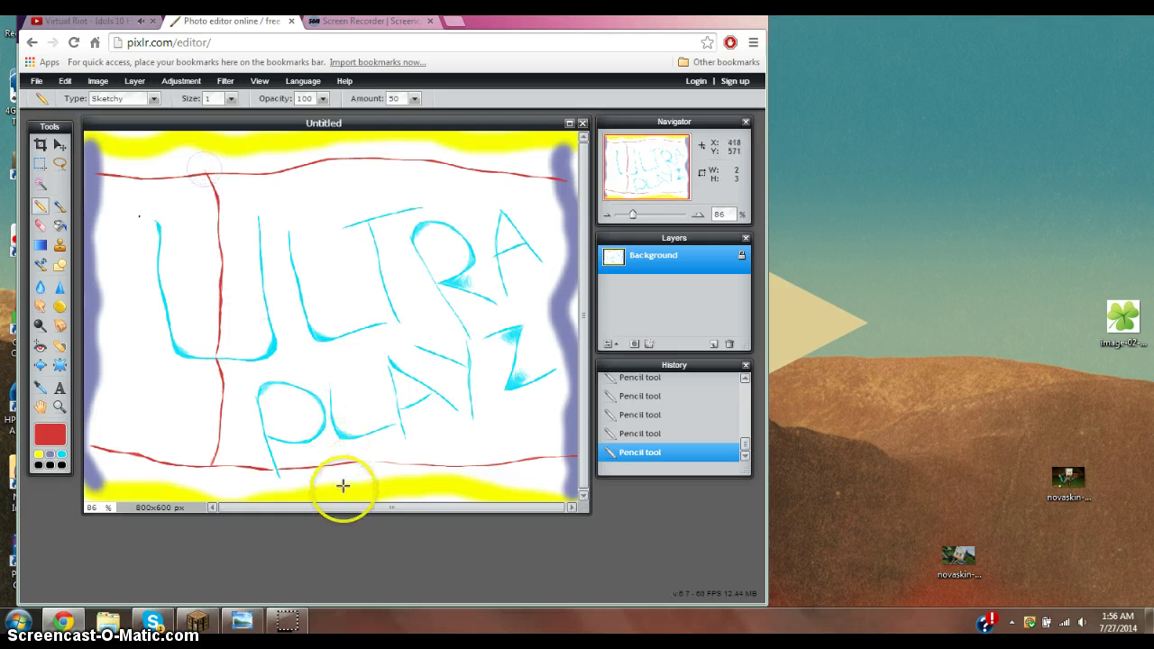
drag(328, 465, 323, 436)
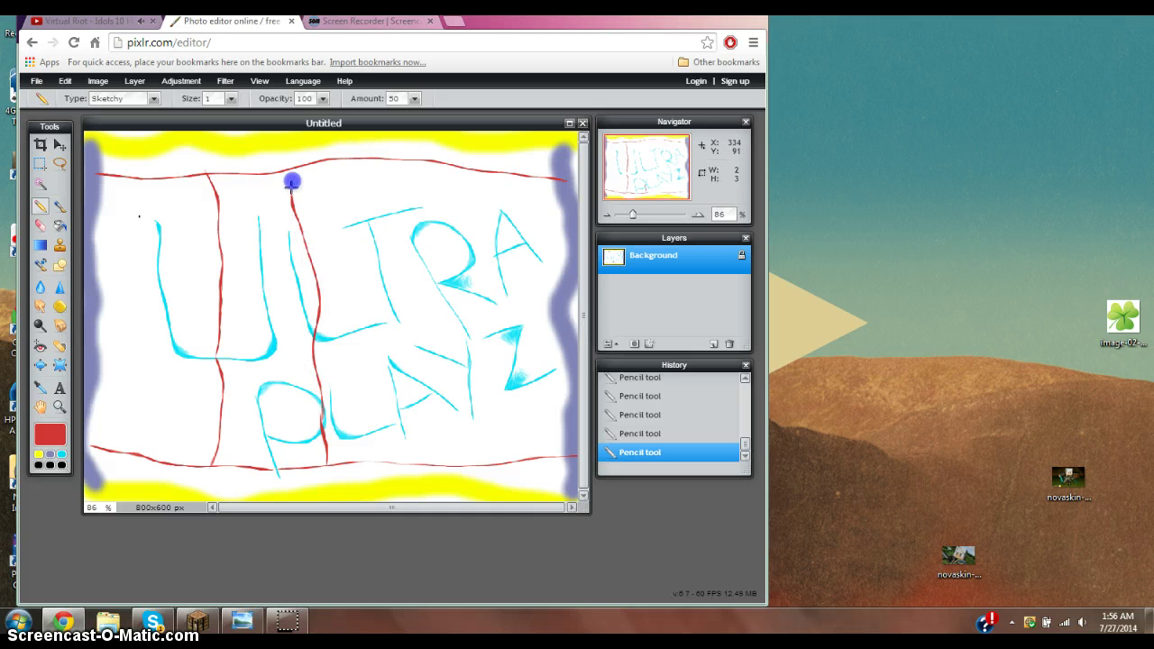
click(408, 461)
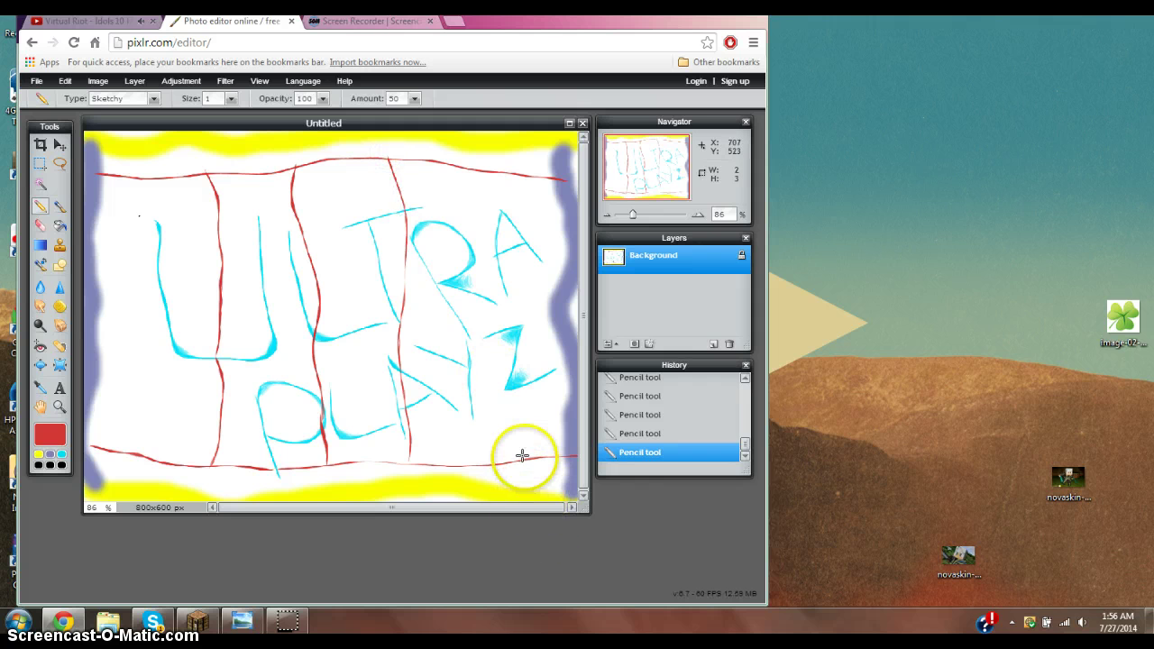
drag(522, 455, 506, 371)
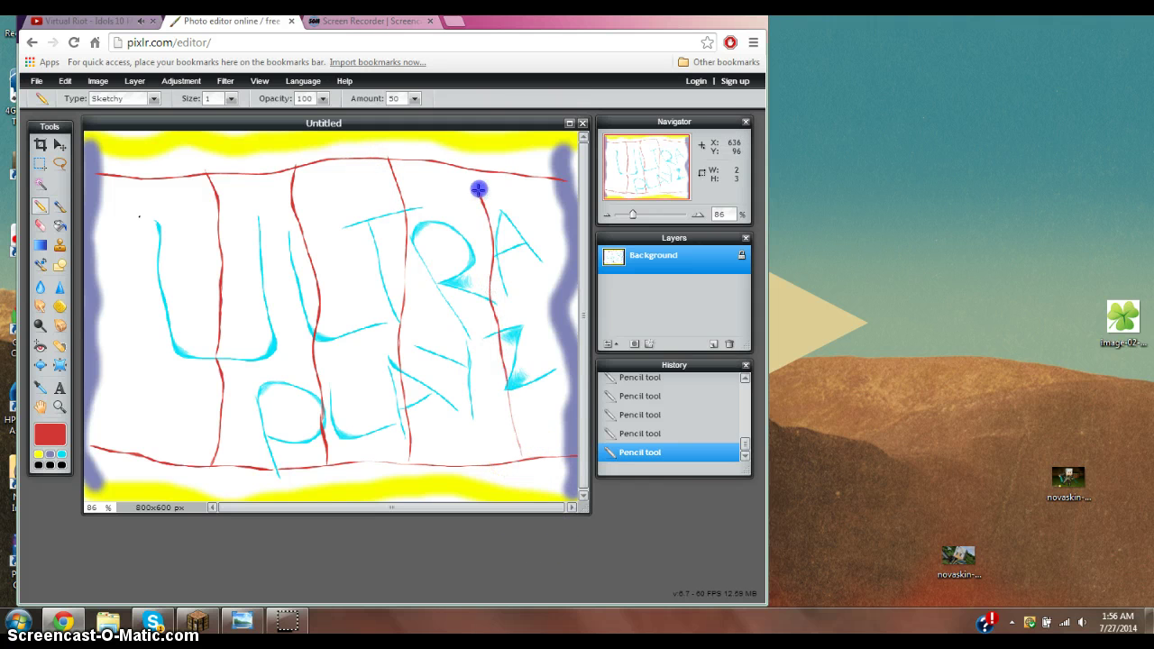
scroll(530, 319, down, 1)
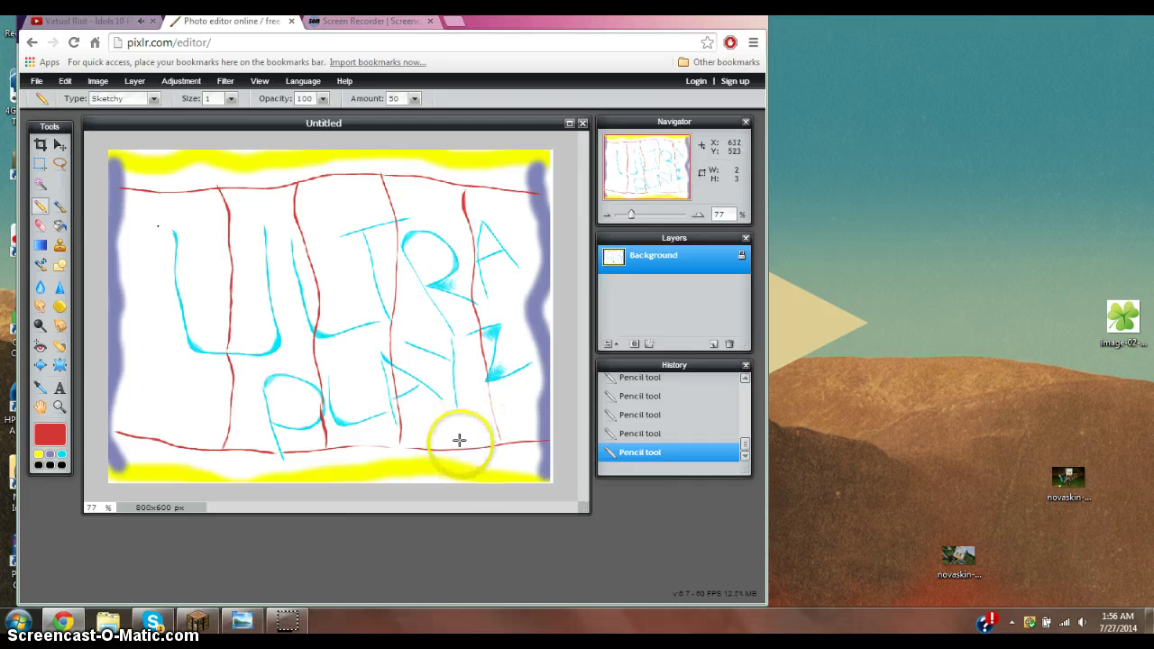
scroll(459, 438, up, 1)
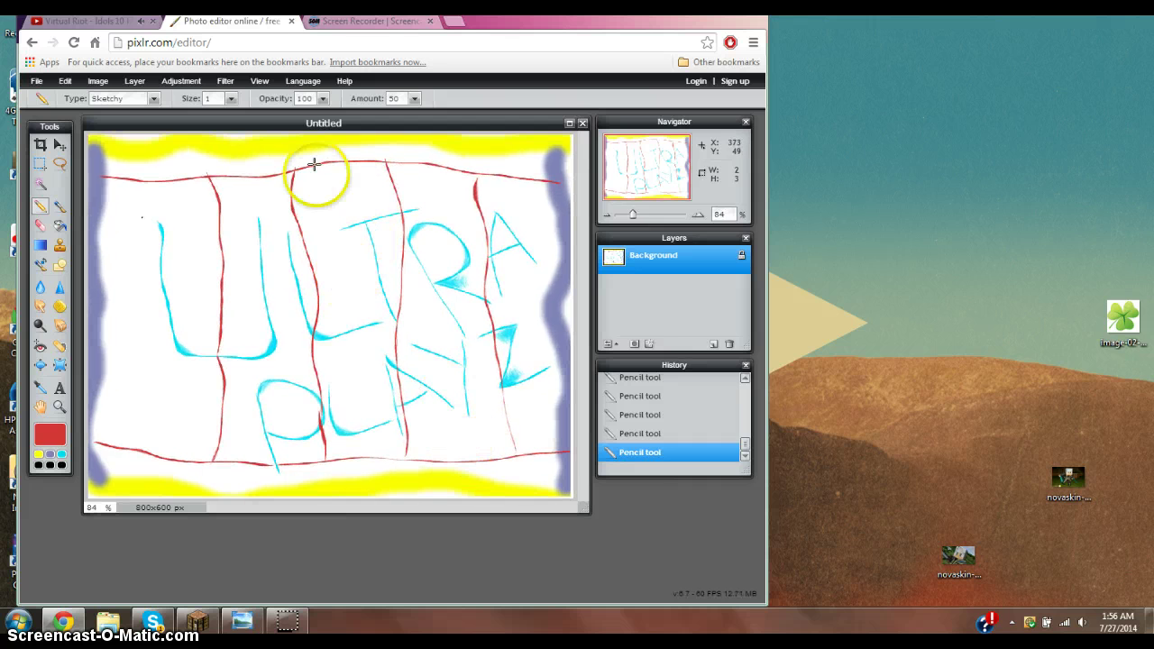